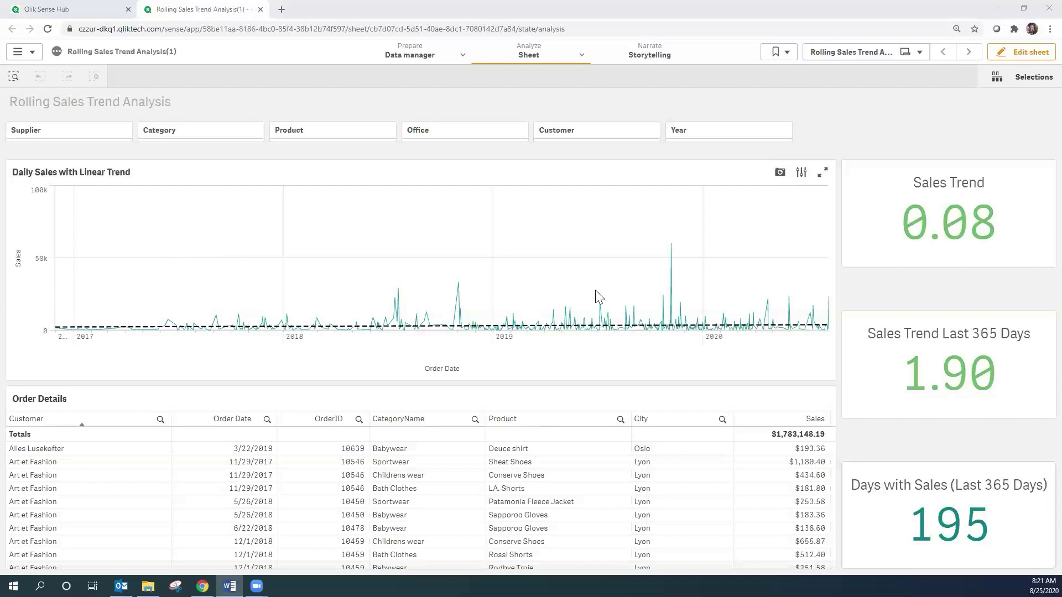
Step: Filter the sheet to the customer Belgium Black Jeans, examine its sales trend figures, and clear the selection
{"action": "left_click", "coordinate": [620, 138]}
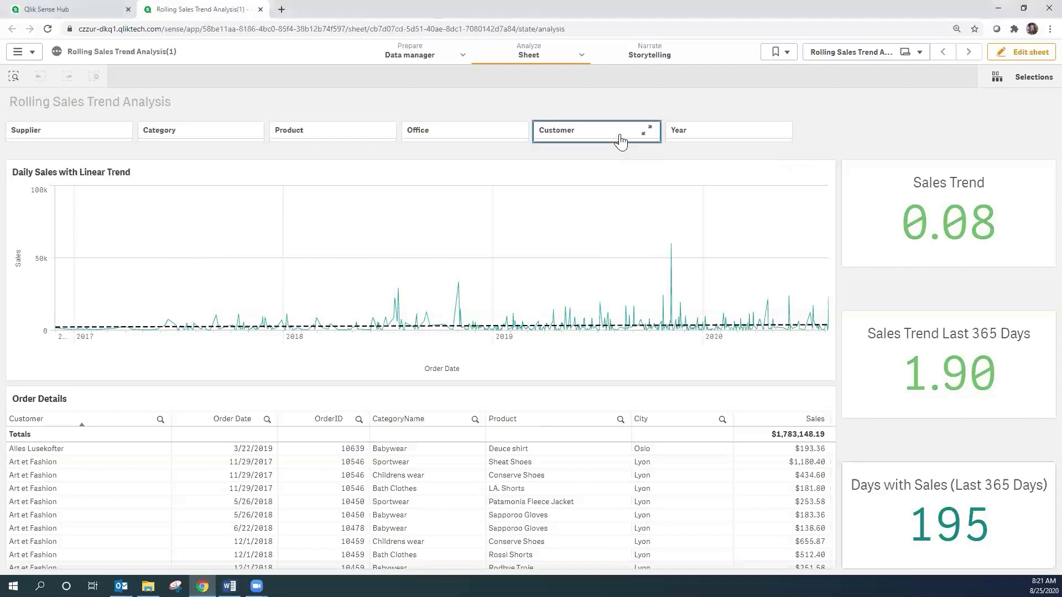
{"action": "type", "text": "bel"}
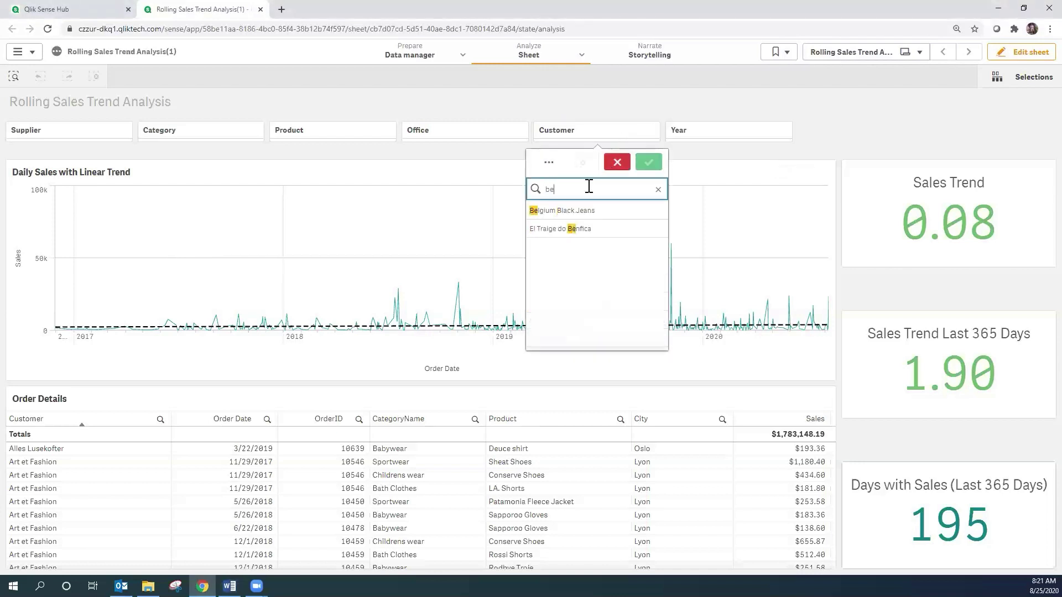
{"action": "left_click", "coordinate": [605, 211]}
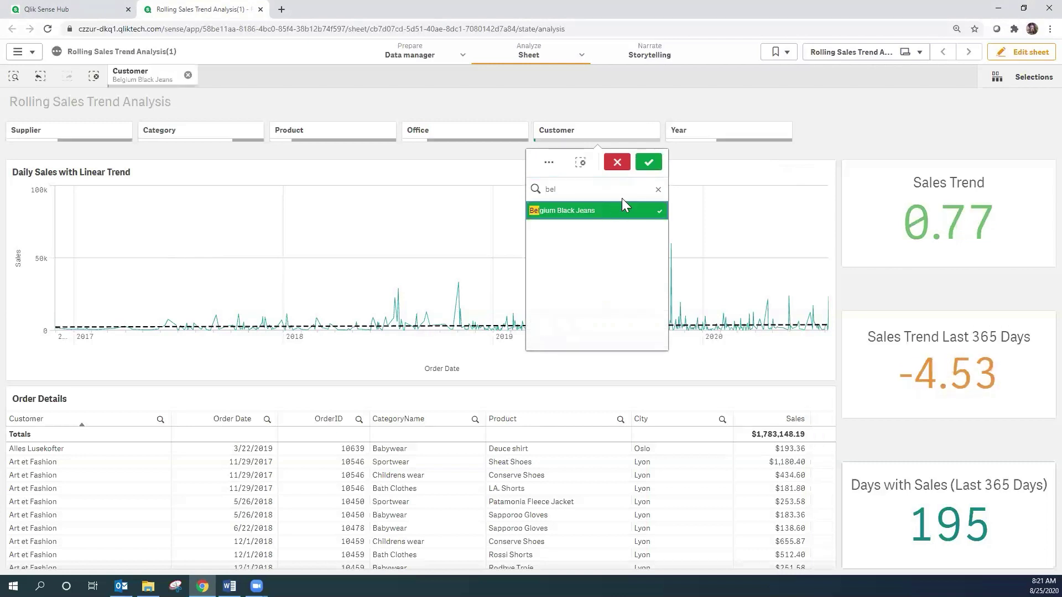
{"action": "left_click", "coordinate": [649, 166]}
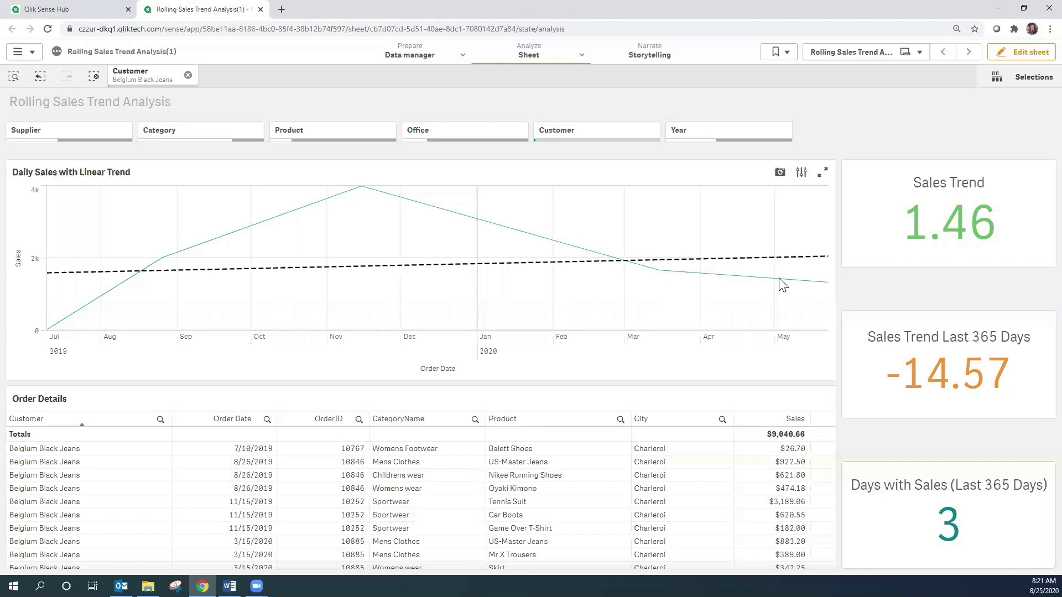
{"action": "left_click", "coordinate": [188, 75]}
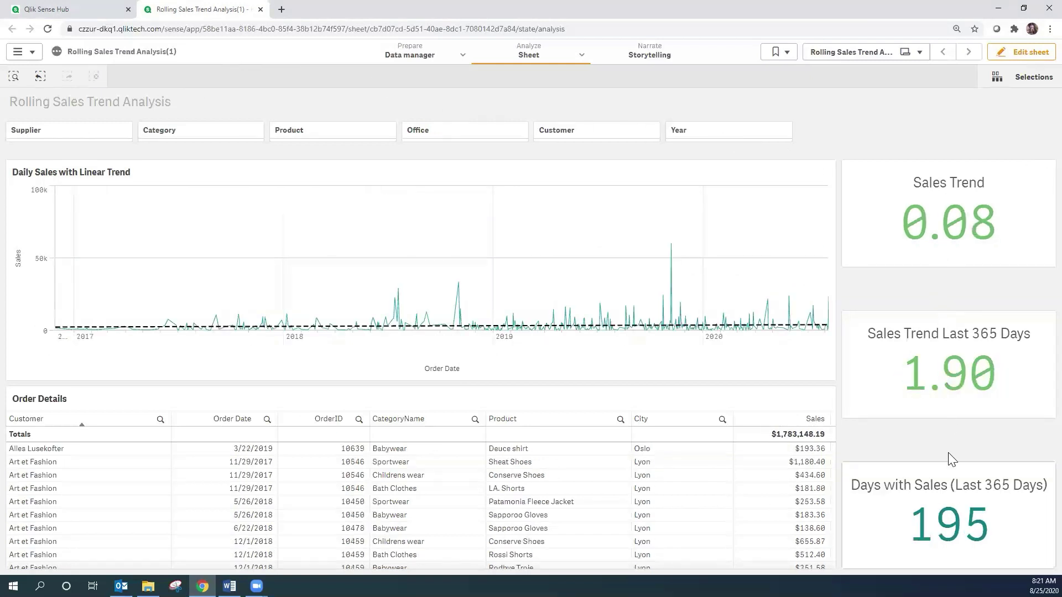
Step: Put the Rolling Sales Trend Analysis sheet into edit mode and show the master measures
{"action": "left_click", "coordinate": [1021, 55]}
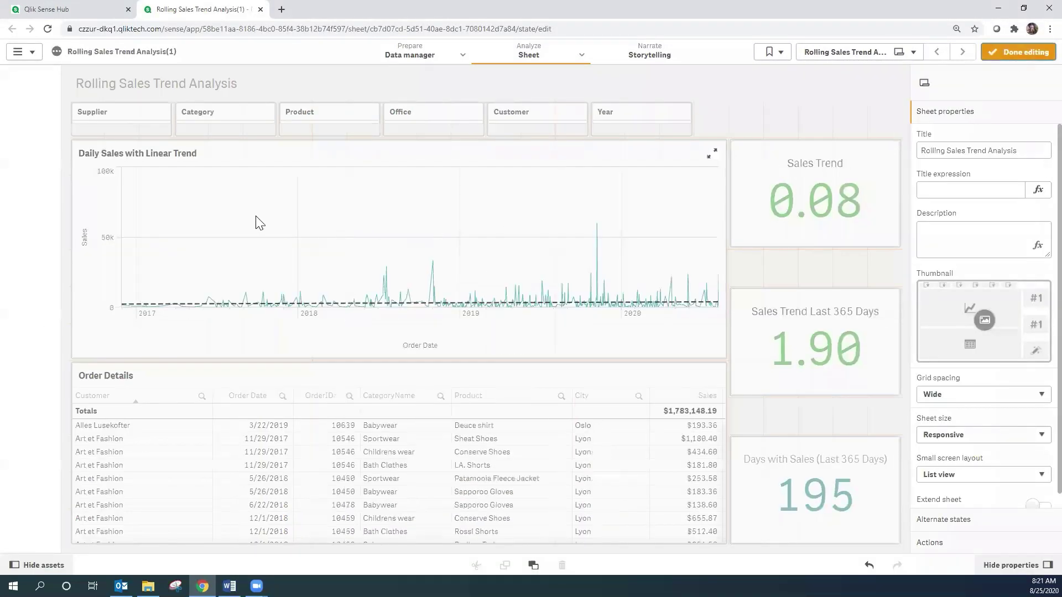
{"action": "left_click", "coordinate": [32, 126]}
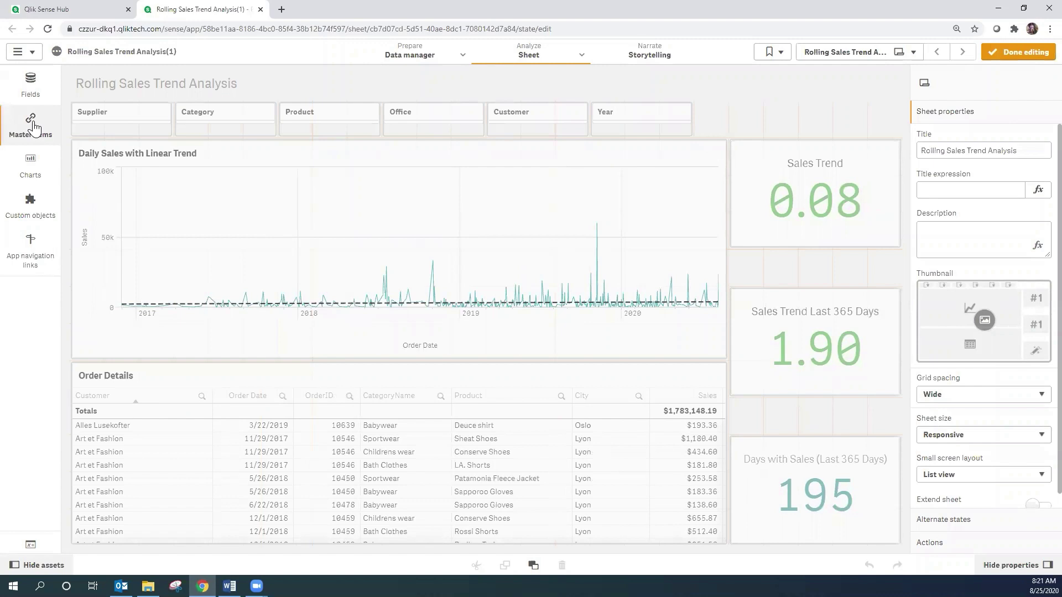
{"action": "left_click", "coordinate": [128, 132]}
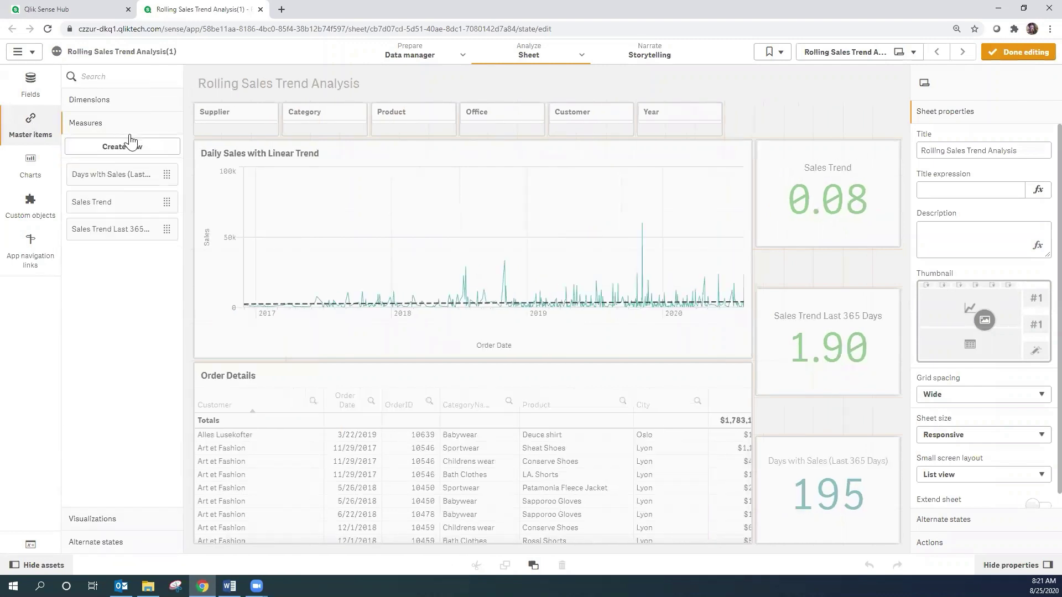
Step: Review the expression and segment colors of the Sales Trend master measure, leaving its definition unchanged
{"action": "left_click", "coordinate": [139, 213]}
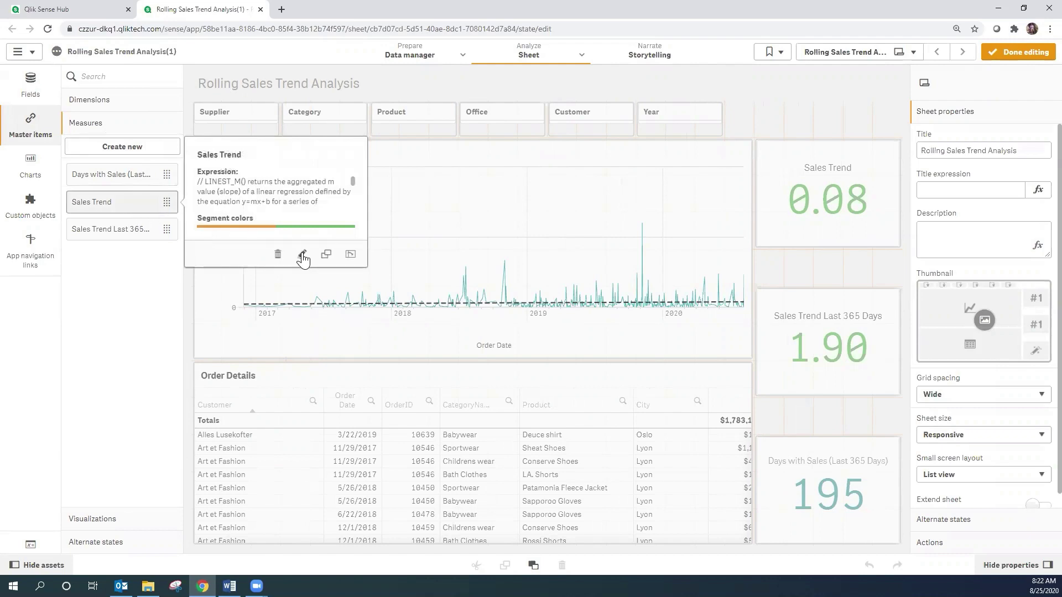
{"action": "left_click", "coordinate": [303, 253]}
{"action": "left_click", "coordinate": [661, 339]}
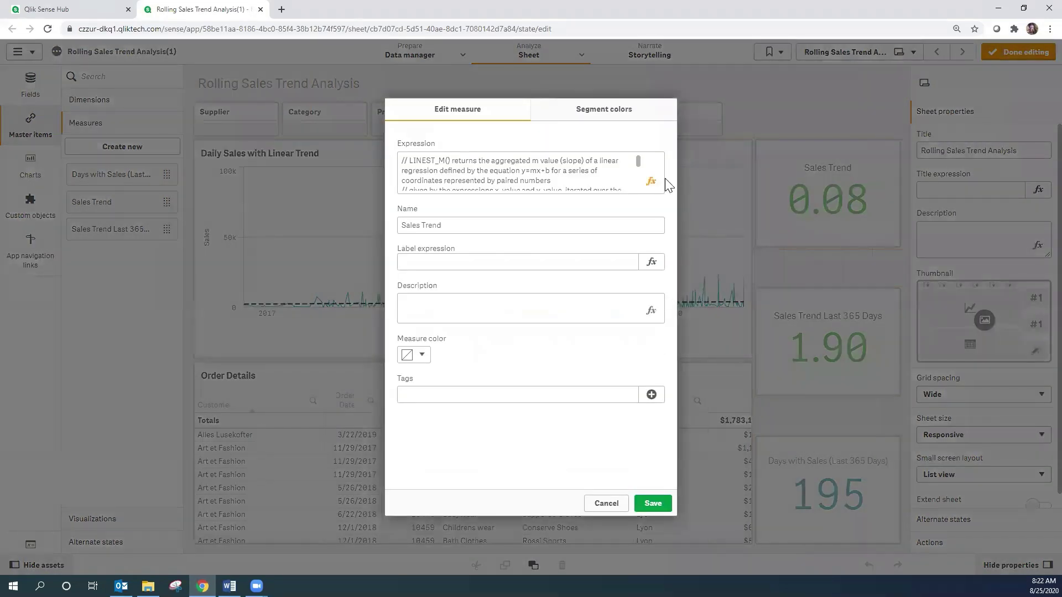
{"action": "left_click", "coordinate": [652, 182]}
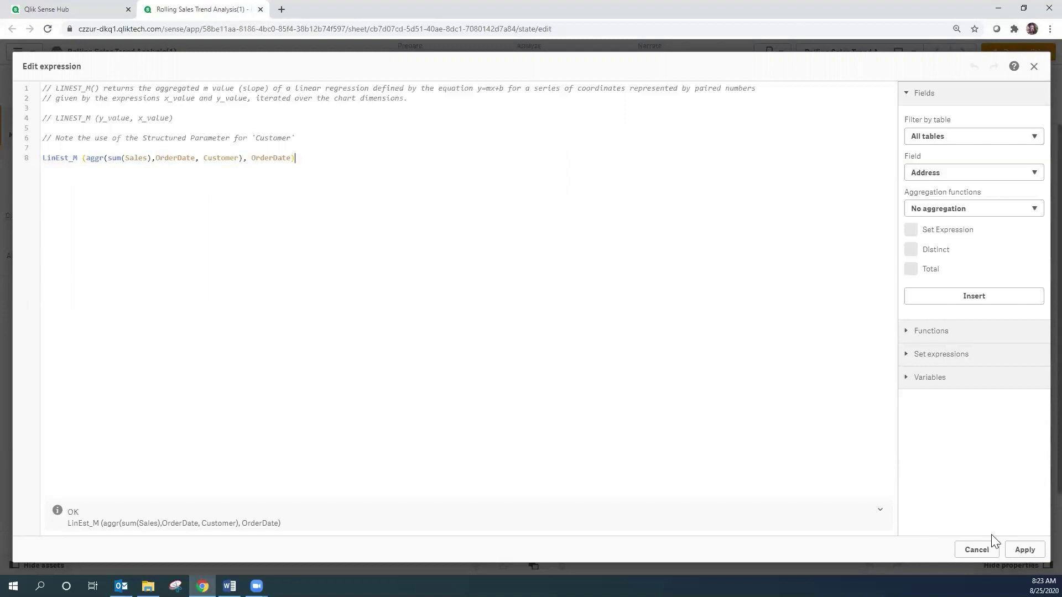
{"action": "left_click", "coordinate": [1023, 549]}
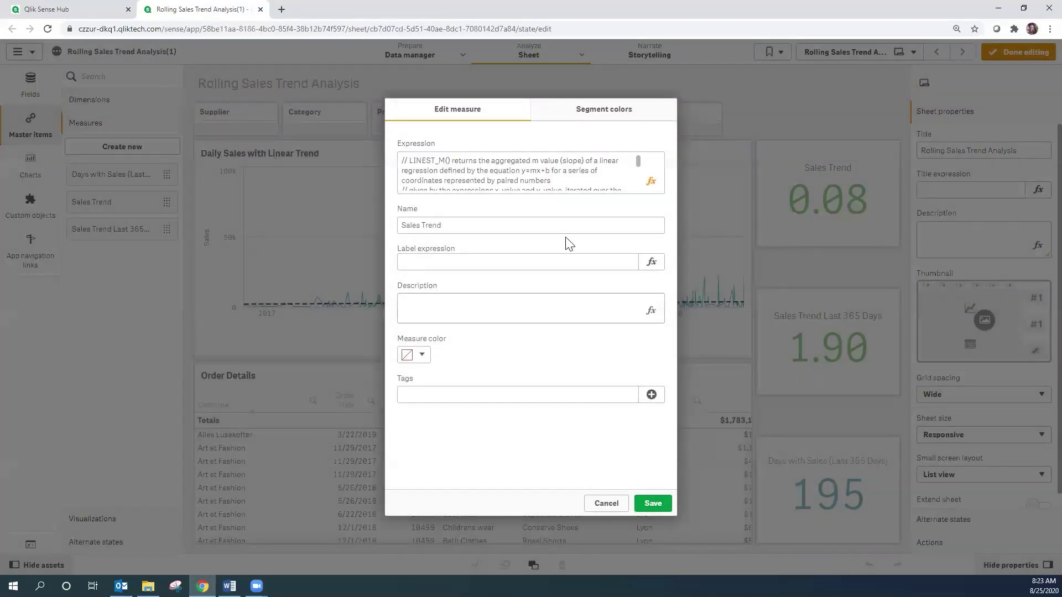
{"action": "left_click", "coordinate": [606, 111]}
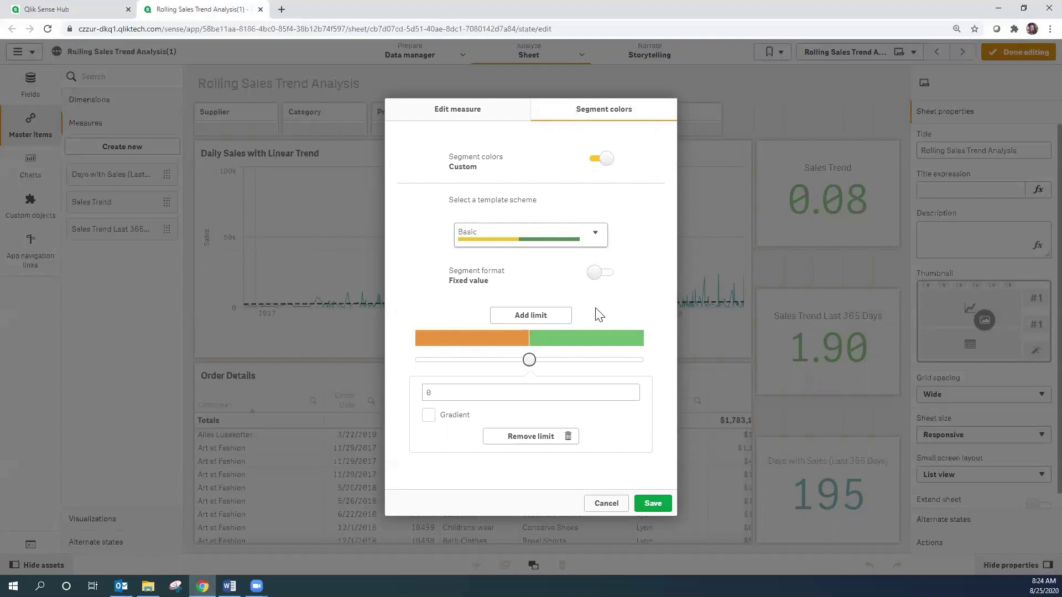
{"action": "left_click", "coordinate": [607, 503]}
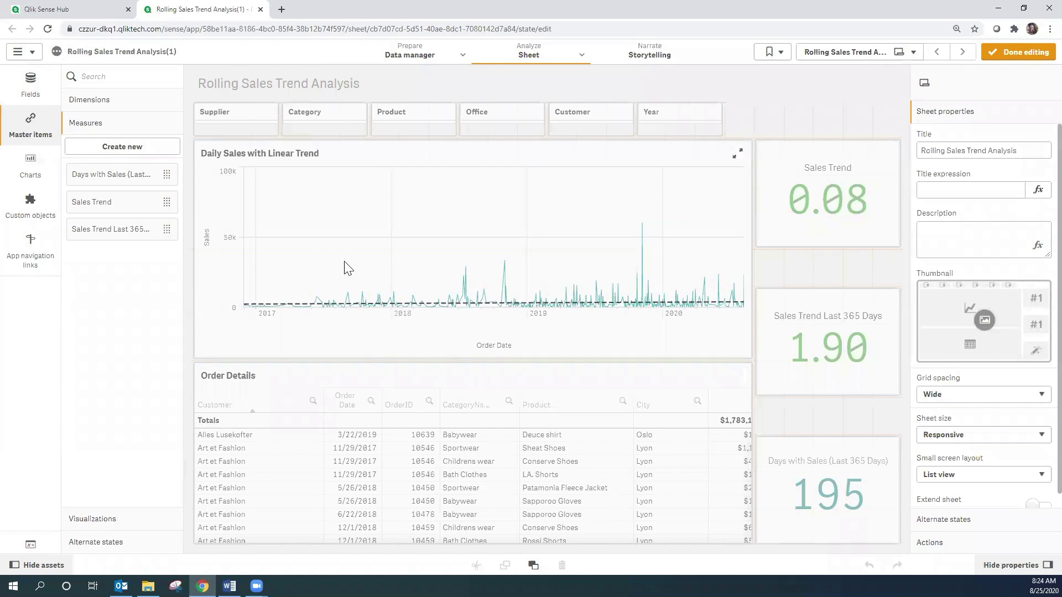
Step: Examine the expression of the Sales Trend Last 365 Days master measure, including its OrderDate set expression and aggr part
{"action": "mouse_move", "coordinate": [833, 331]}
{"action": "left_click", "coordinate": [132, 232]}
{"action": "left_click", "coordinate": [301, 289]}
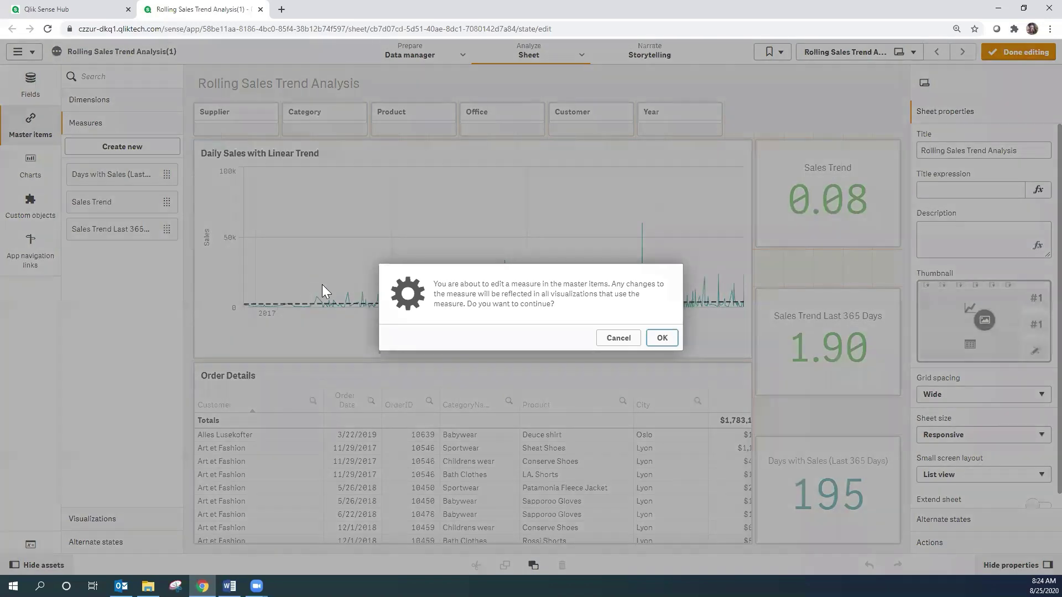
{"action": "left_click", "coordinate": [659, 338]}
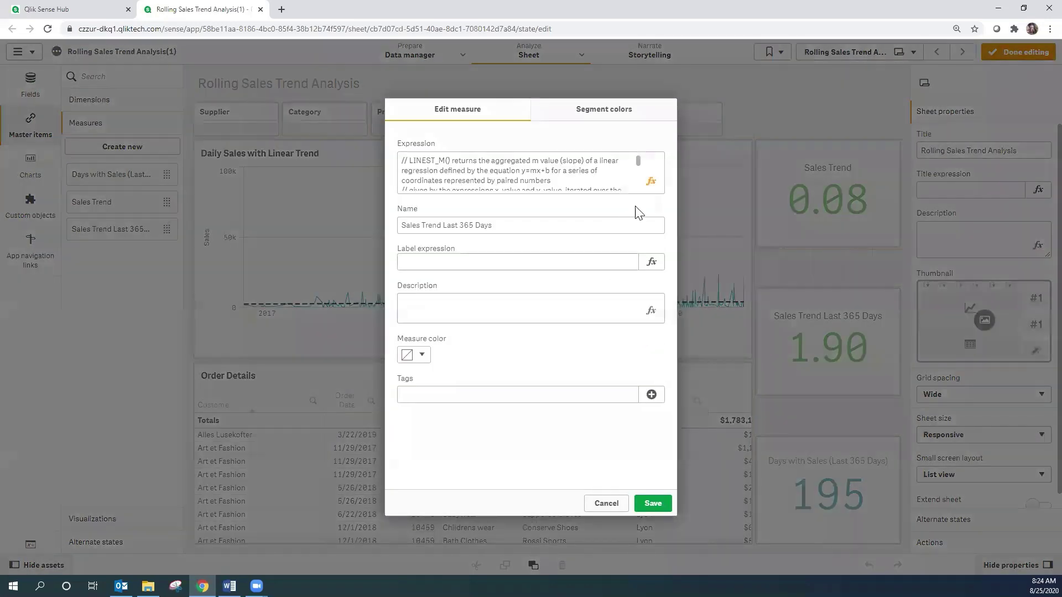
{"action": "left_click", "coordinate": [651, 182]}
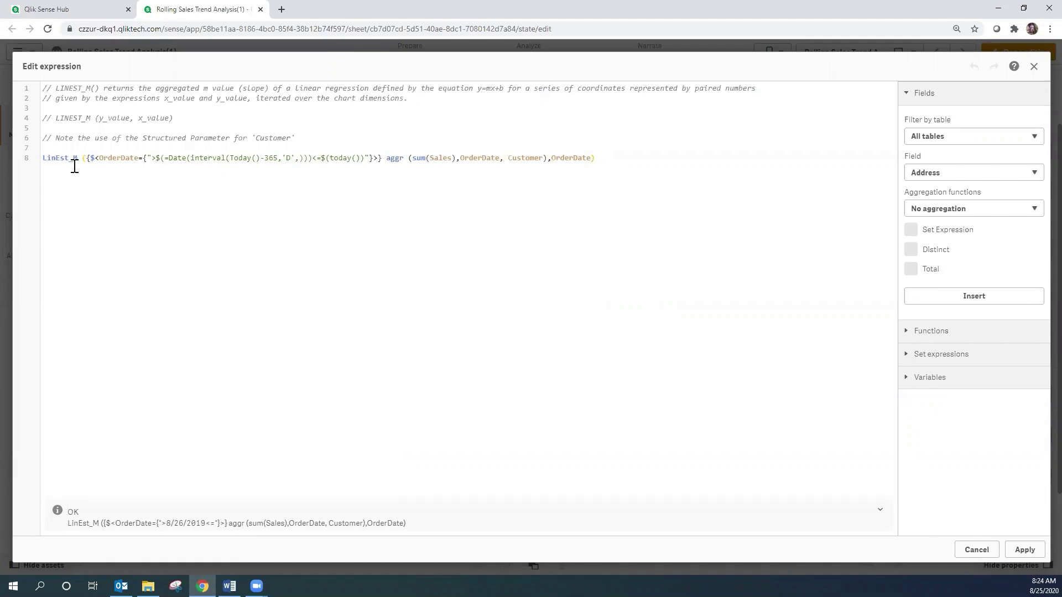
{"action": "left_click_drag", "start_coordinate": [387, 159], "coordinate": [597, 158]}
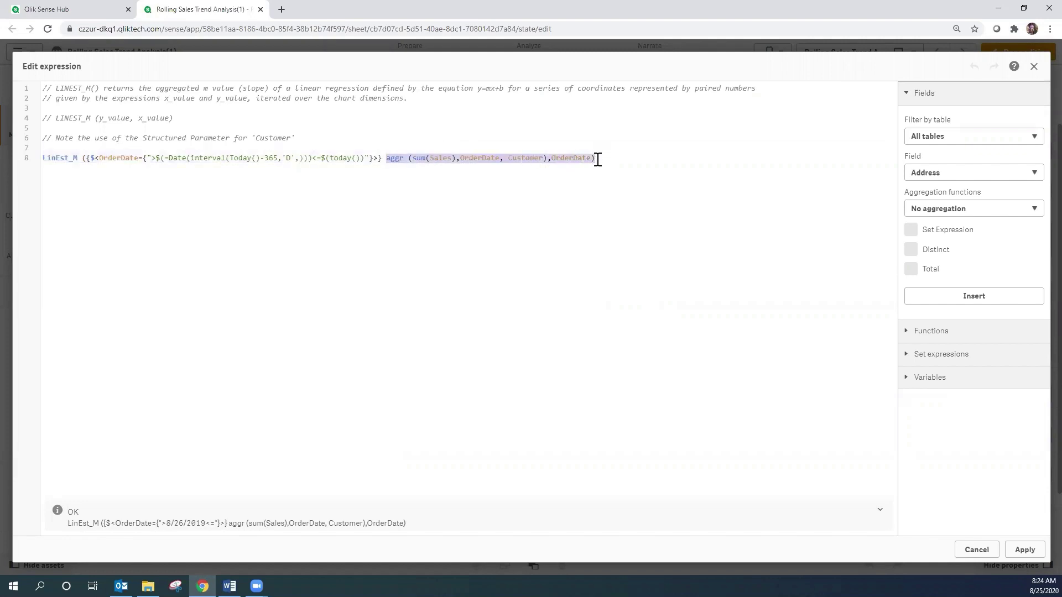
{"action": "left_click", "coordinate": [381, 160]}
{"action": "left_click_drag", "start_coordinate": [383, 161], "coordinate": [156, 160]}
{"action": "left_click", "coordinate": [99, 159]}
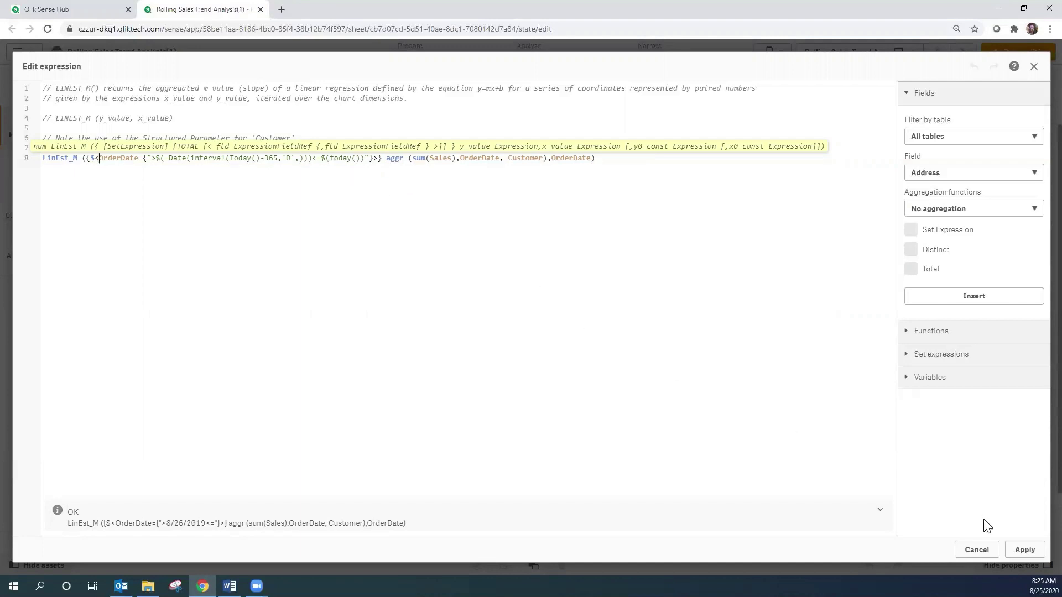
{"action": "left_click", "coordinate": [1022, 551]}
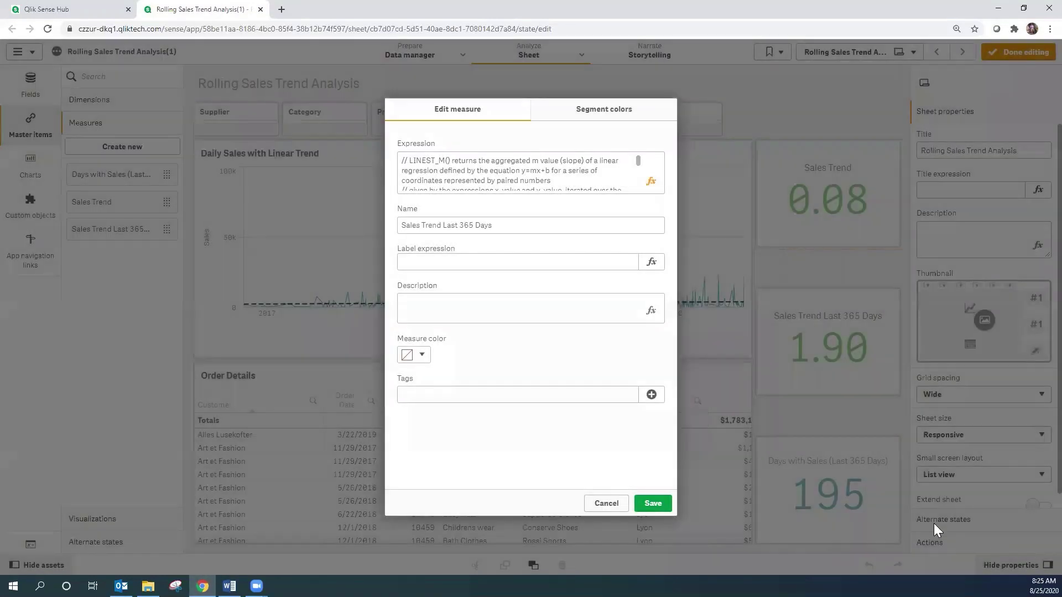
{"action": "left_click", "coordinate": [653, 503]}
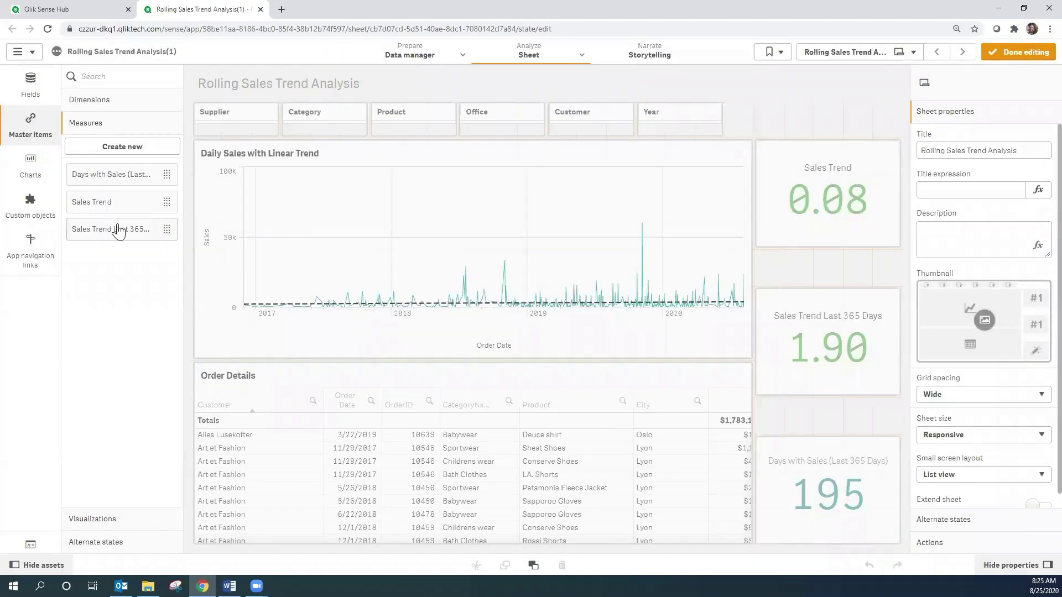
Step: Examine the expression of the Days with Sales (Last 365 Days) master measure and close it without changes
{"action": "left_click", "coordinate": [128, 175]}
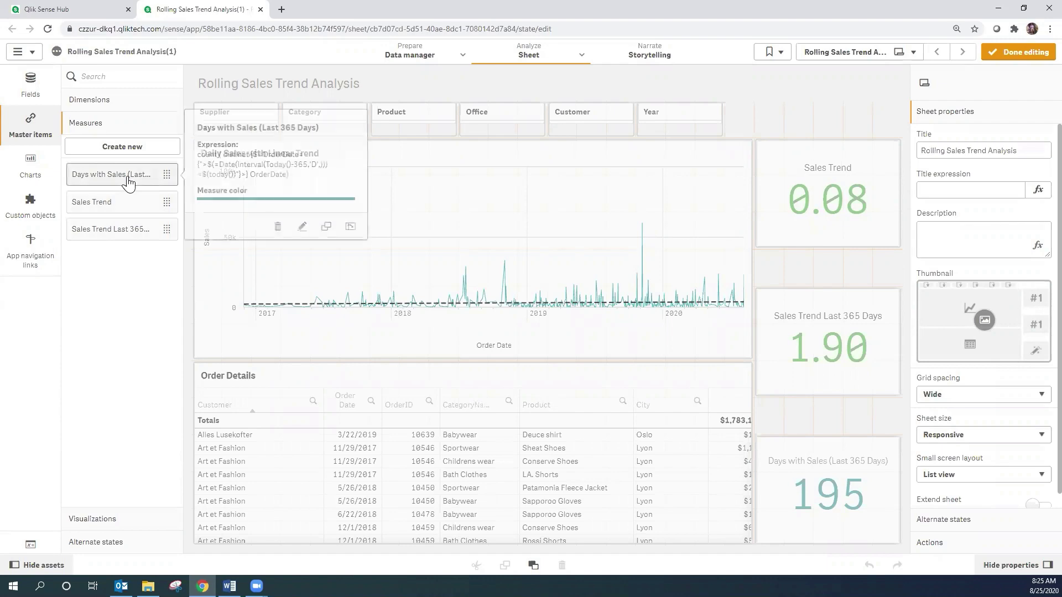
{"action": "left_click", "coordinate": [302, 227]}
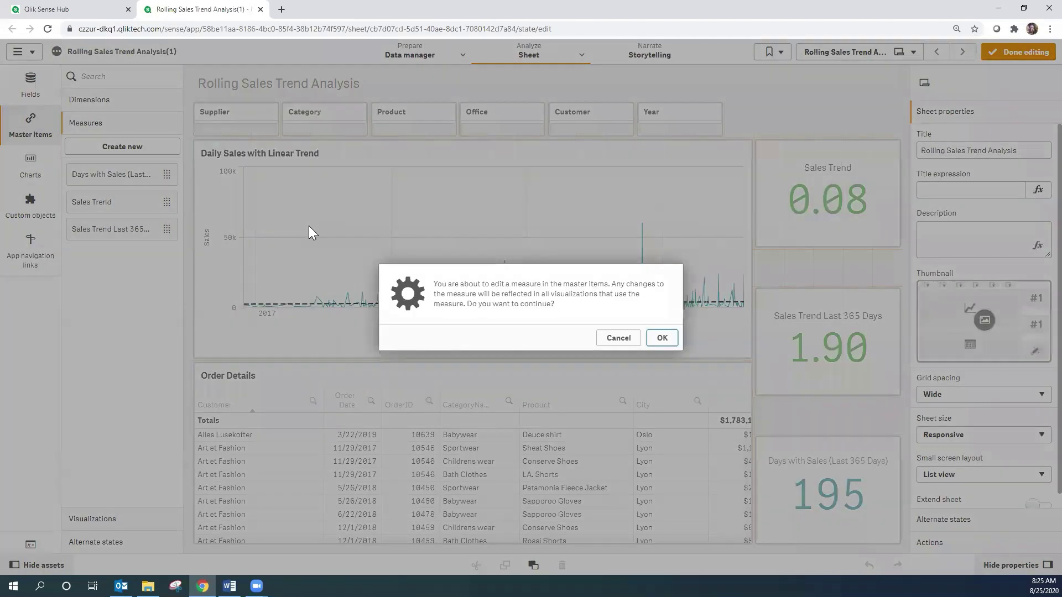
{"action": "left_click", "coordinate": [662, 339]}
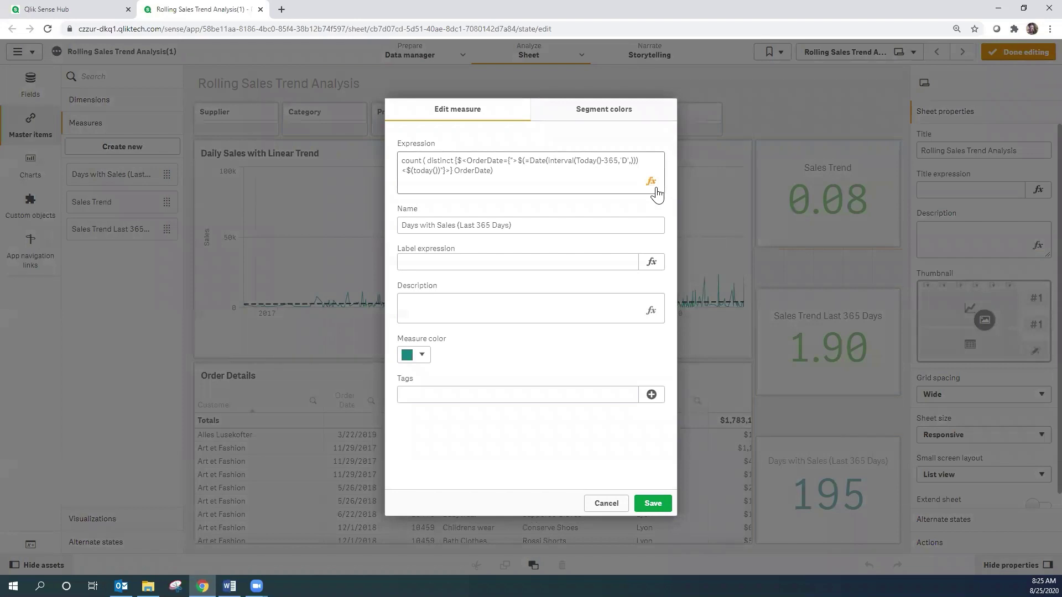
{"action": "left_click", "coordinate": [651, 182]}
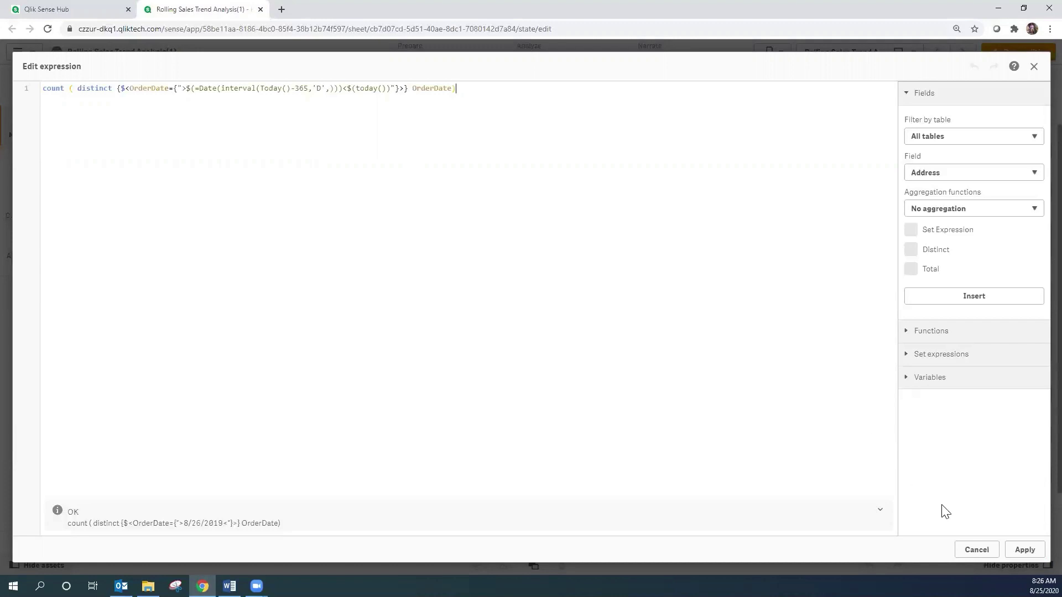
{"action": "left_click", "coordinate": [976, 550]}
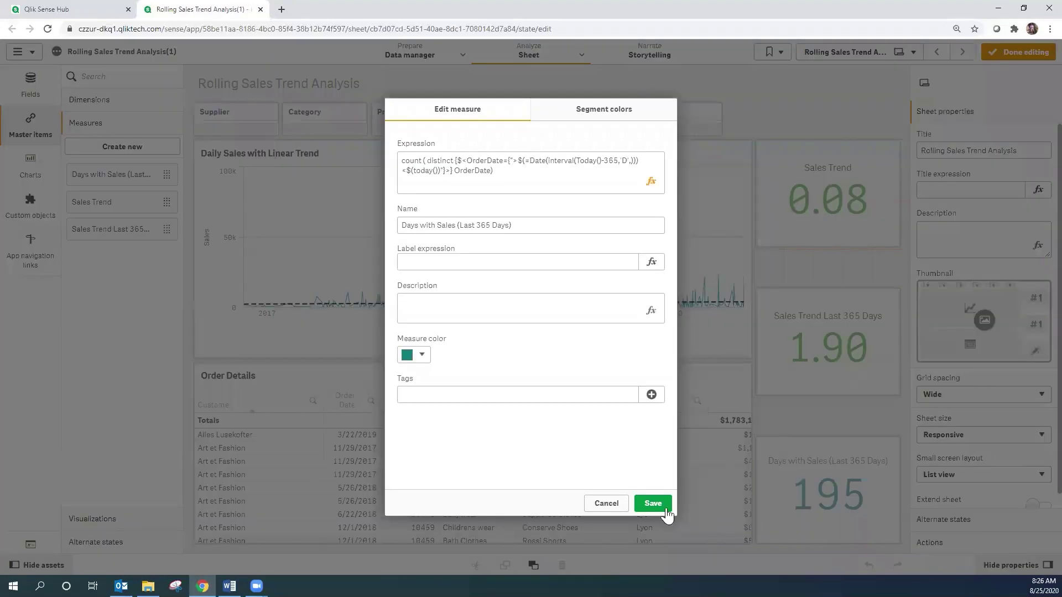
{"action": "left_click", "coordinate": [611, 503]}
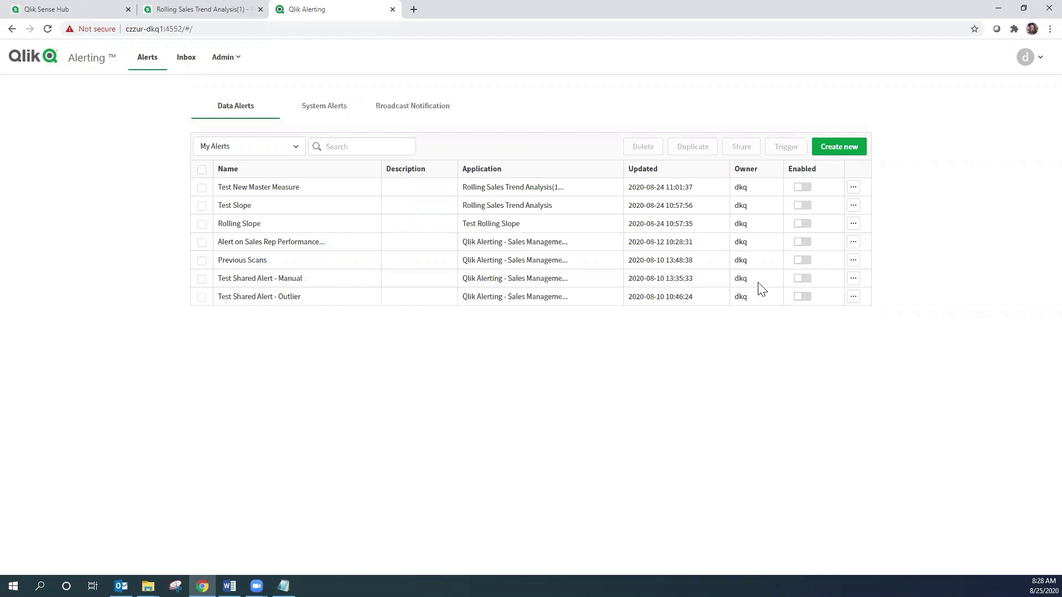
Step: In Qlik Alerting, create a data alert titled "Alert on Downward Sales Trend" with Rolling Sales Trend Analysis(1) as its source app
{"action": "left_click", "coordinate": [844, 145]}
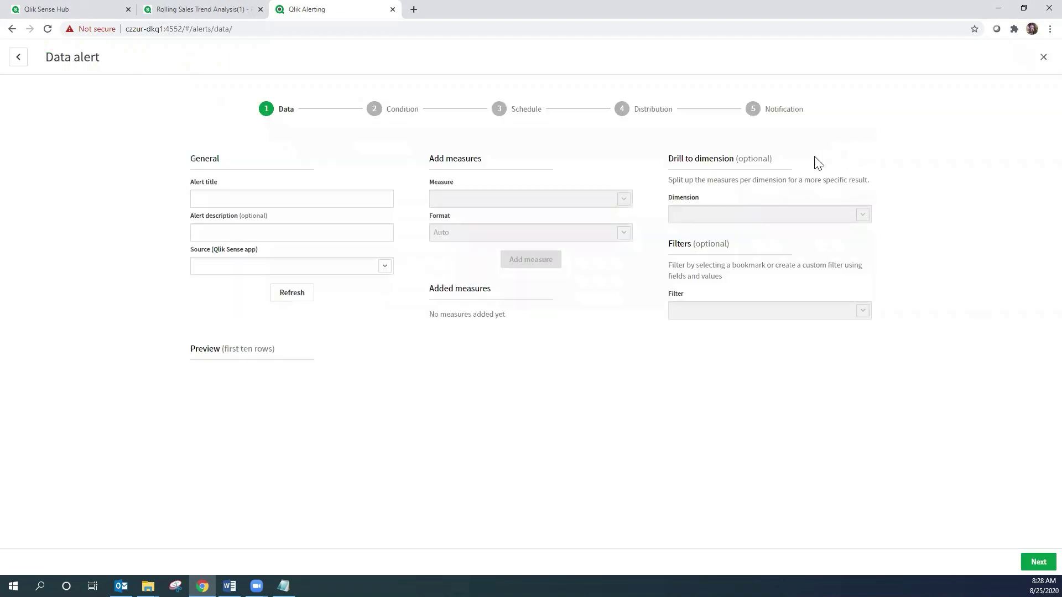
{"action": "left_click", "coordinate": [288, 195]}
{"action": "type", "text": "Alert on Downward Sales Trend"}
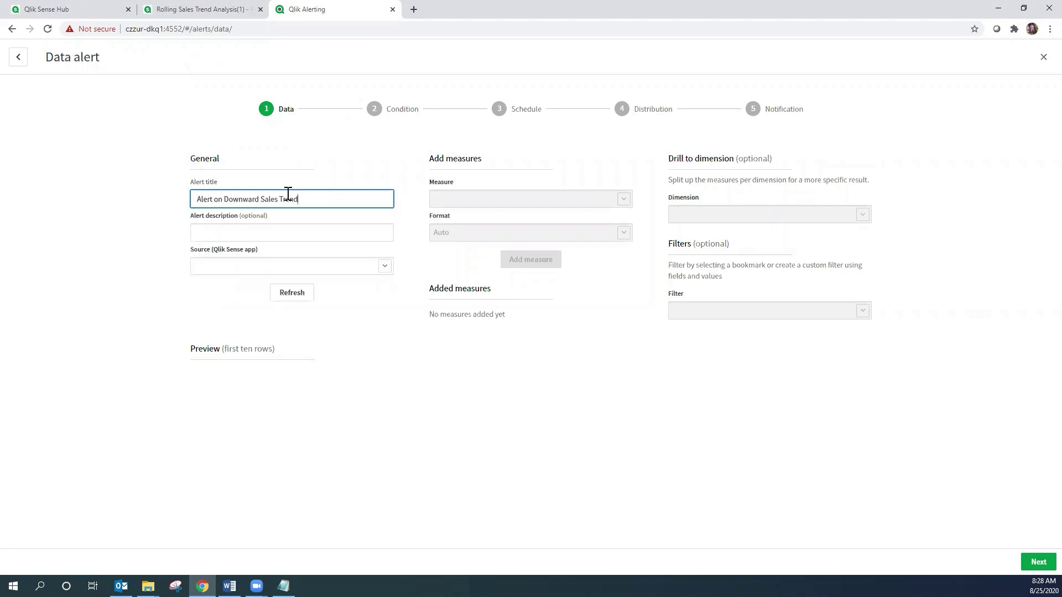
{"action": "left_click", "coordinate": [343, 231]}
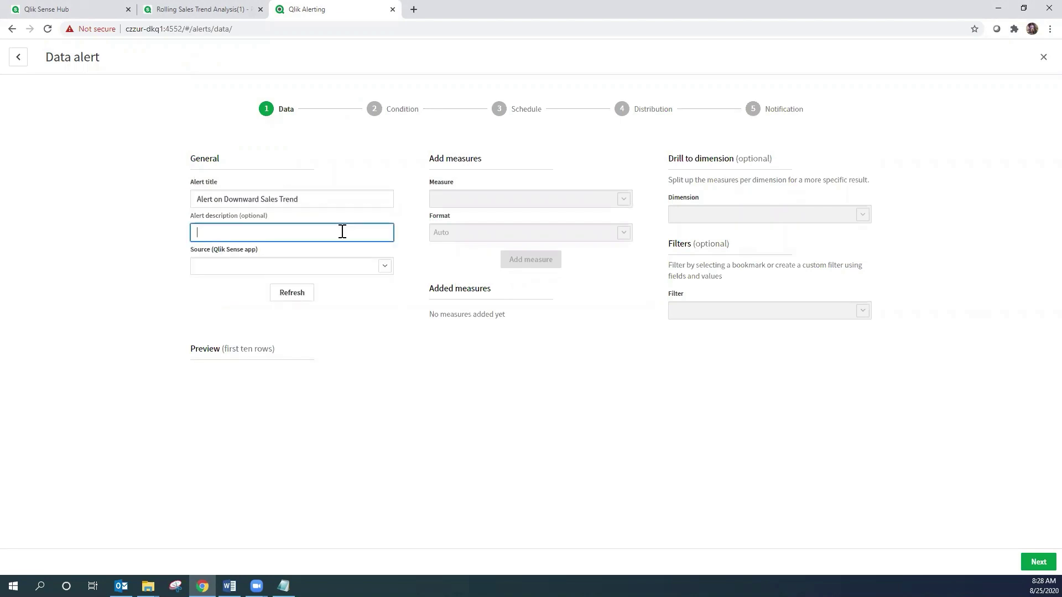
{"action": "left_click", "coordinate": [382, 266]}
{"action": "type", "text": "roll"}
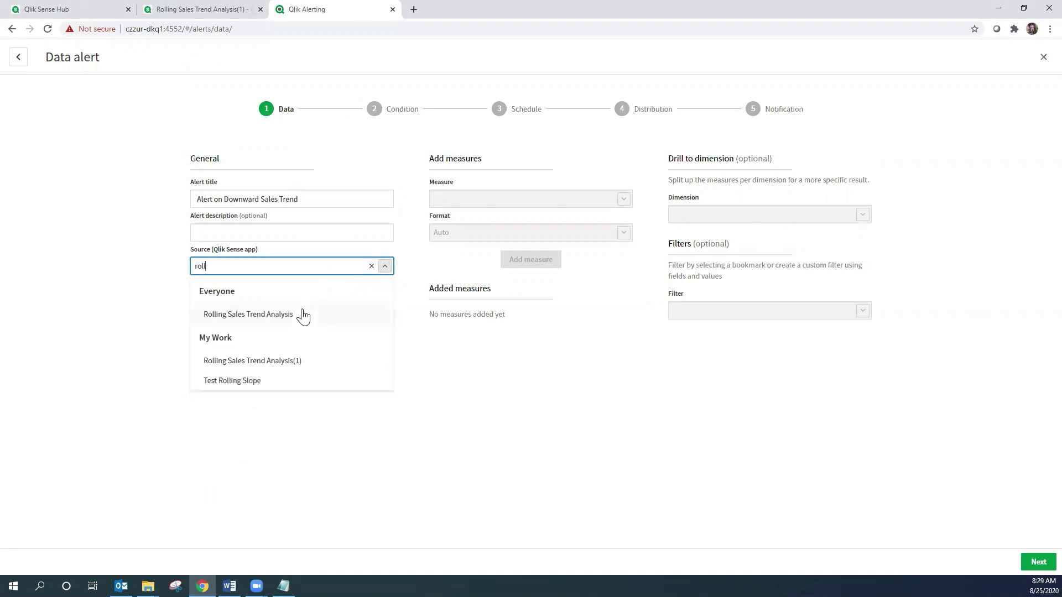
{"action": "left_click", "coordinate": [294, 362]}
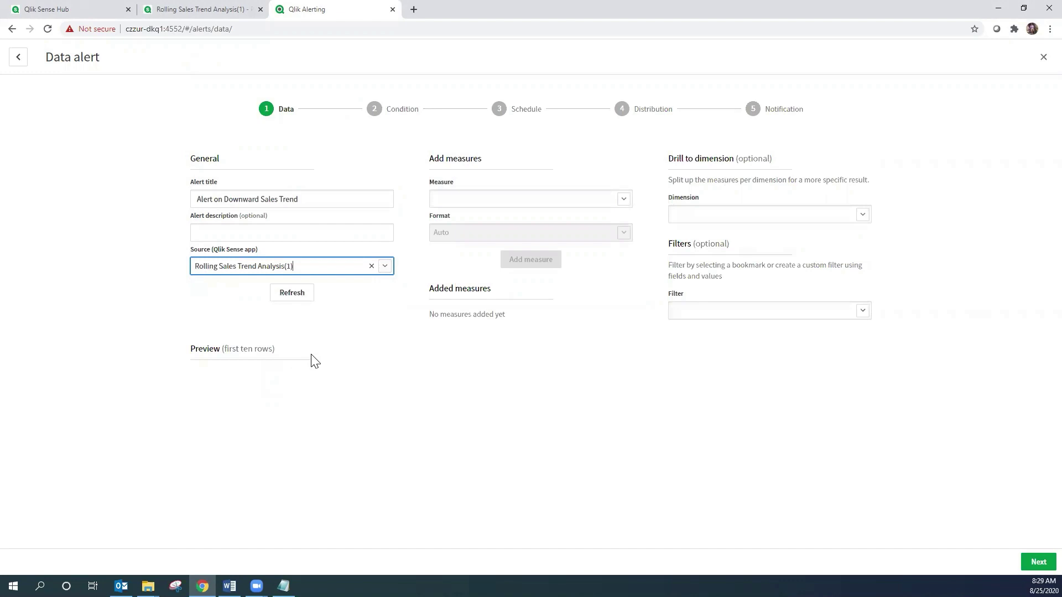
Step: Add the master measures Days with Sales (Last 365 Days), Sales Trend and Sales Trend Last 365 Days with Auto format
{"action": "left_click", "coordinate": [622, 201]}
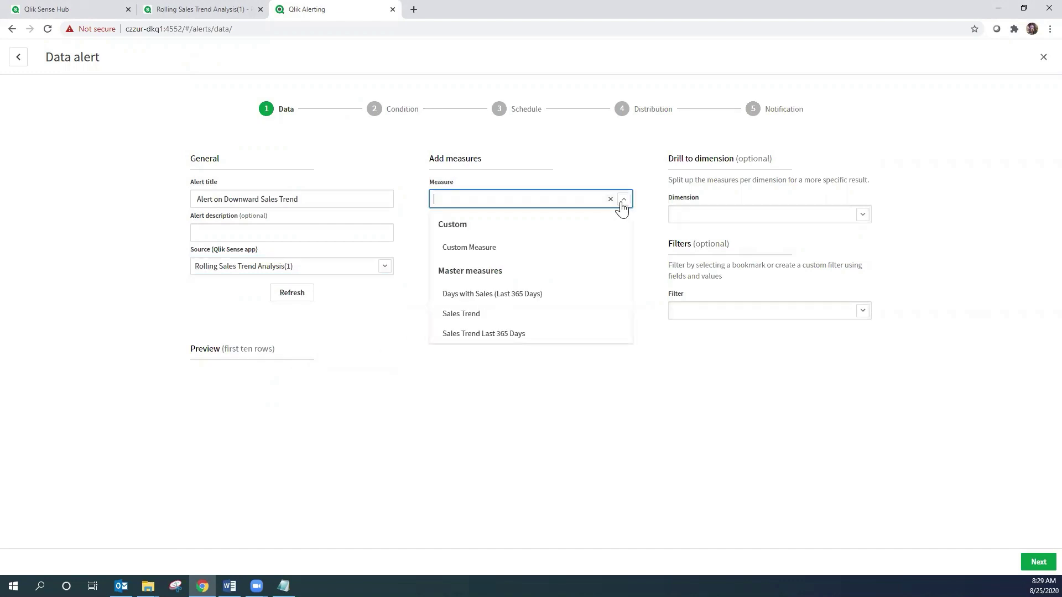
{"action": "left_click", "coordinate": [575, 294]}
{"action": "left_click", "coordinate": [531, 260]}
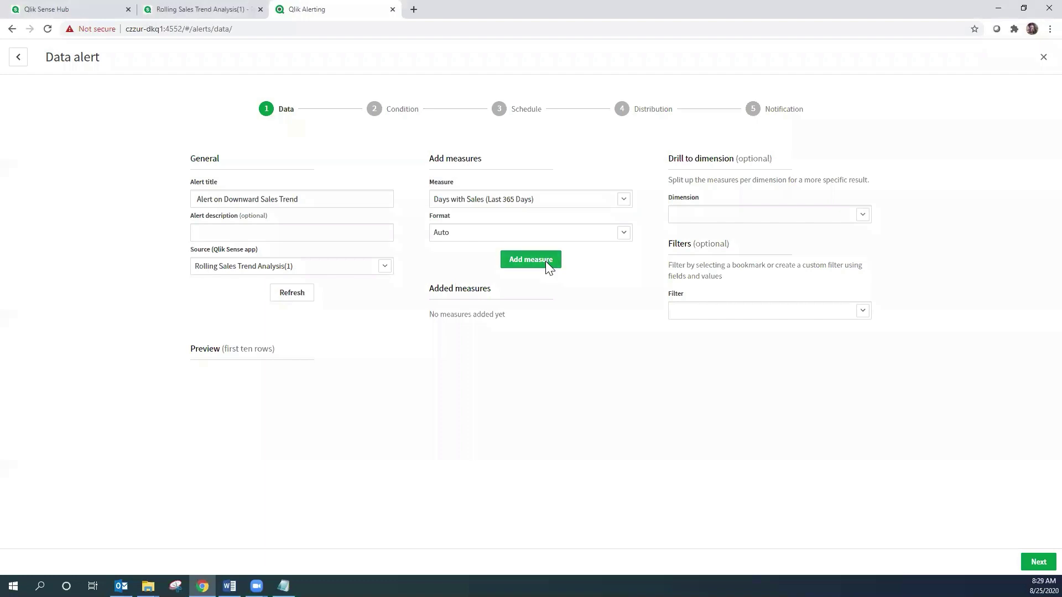
{"action": "left_click", "coordinate": [624, 200]}
{"action": "left_click", "coordinate": [494, 313]}
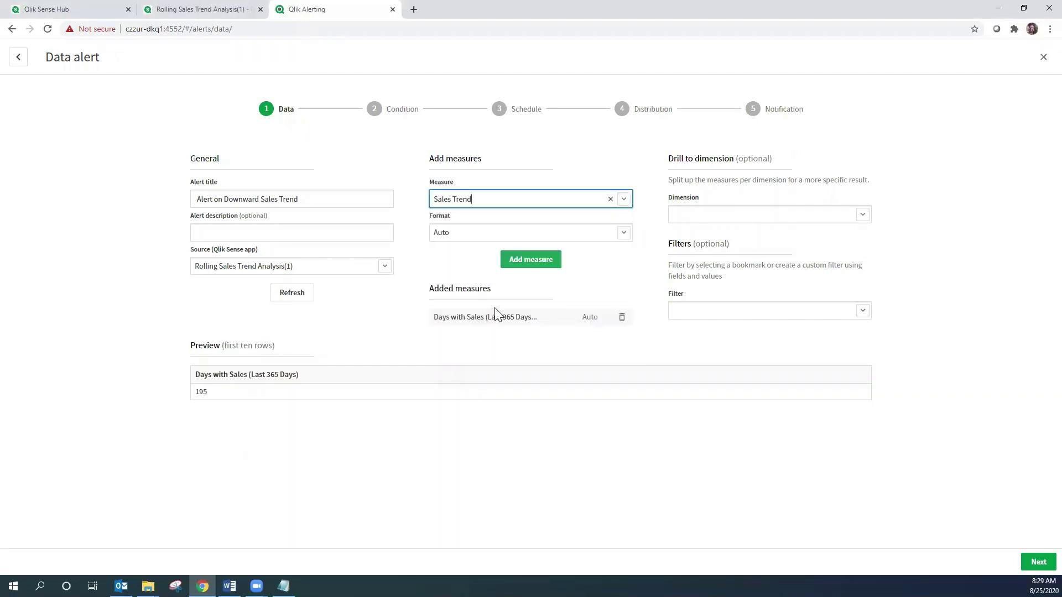
{"action": "left_click", "coordinate": [531, 259]}
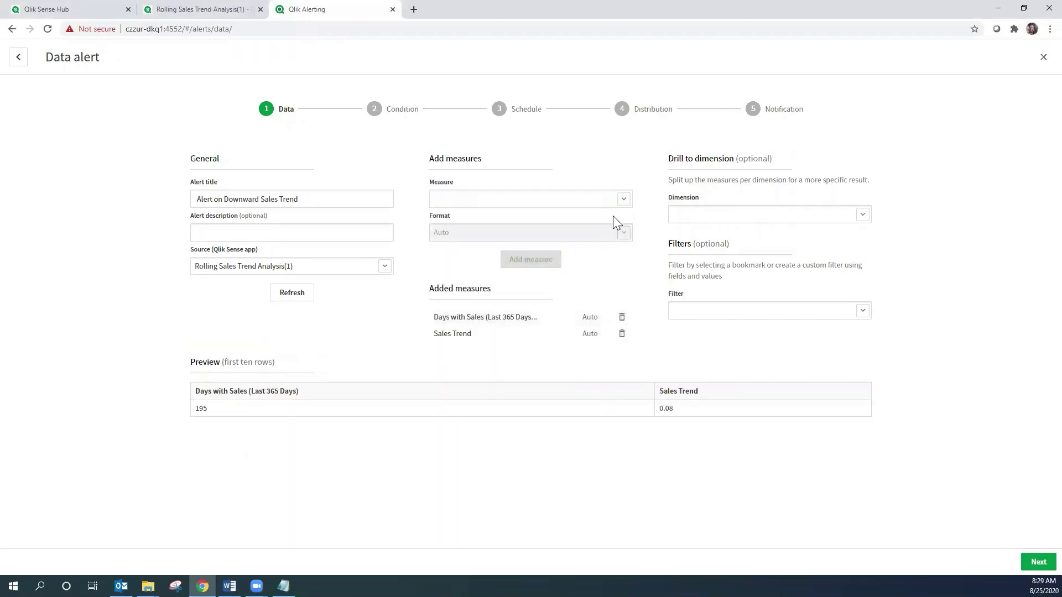
{"action": "left_click", "coordinate": [623, 199]}
{"action": "left_click", "coordinate": [507, 334]}
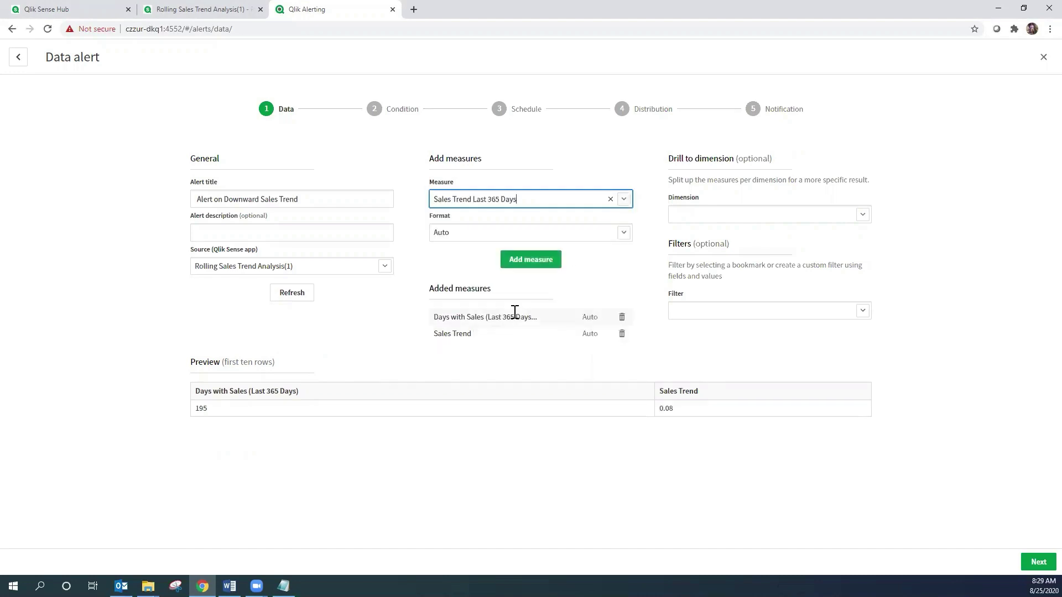
{"action": "left_click", "coordinate": [528, 262]}
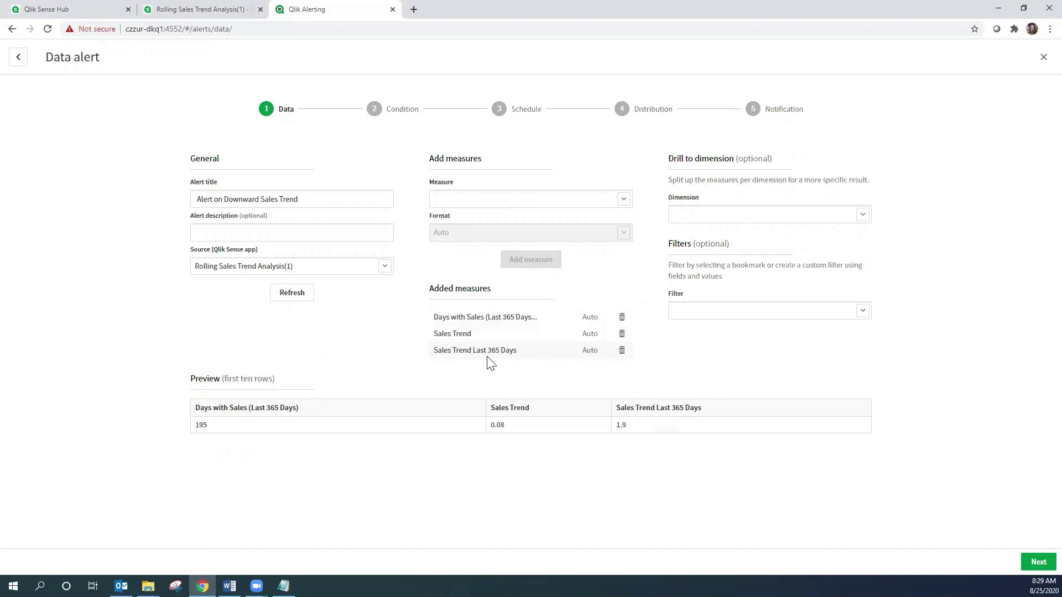
Step: Drill the alert's measures down to the Customer dimension and check the data preview
{"action": "left_click", "coordinate": [863, 215]}
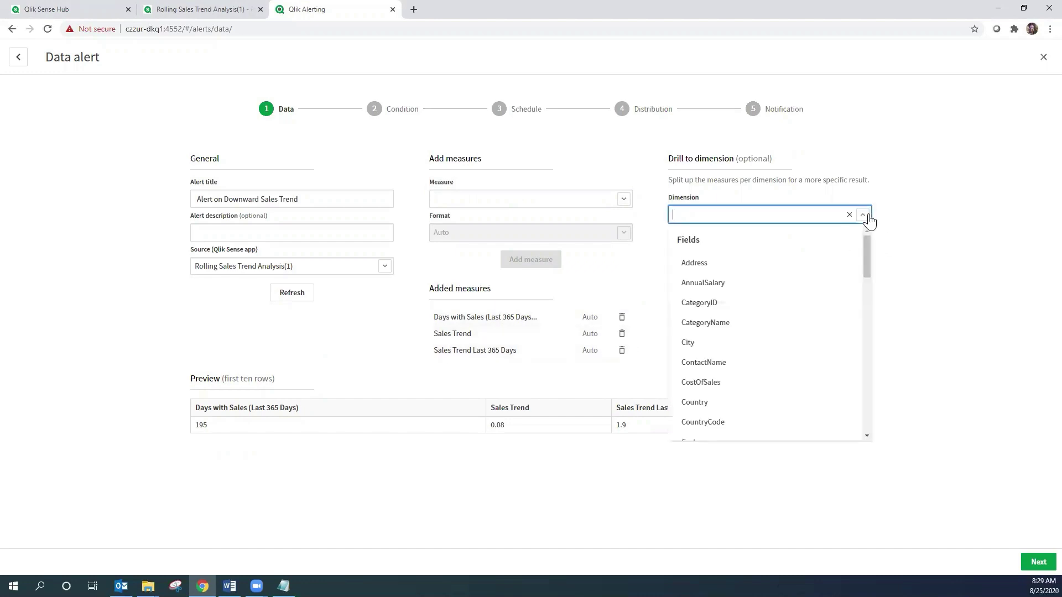
{"action": "type", "text": "cus"}
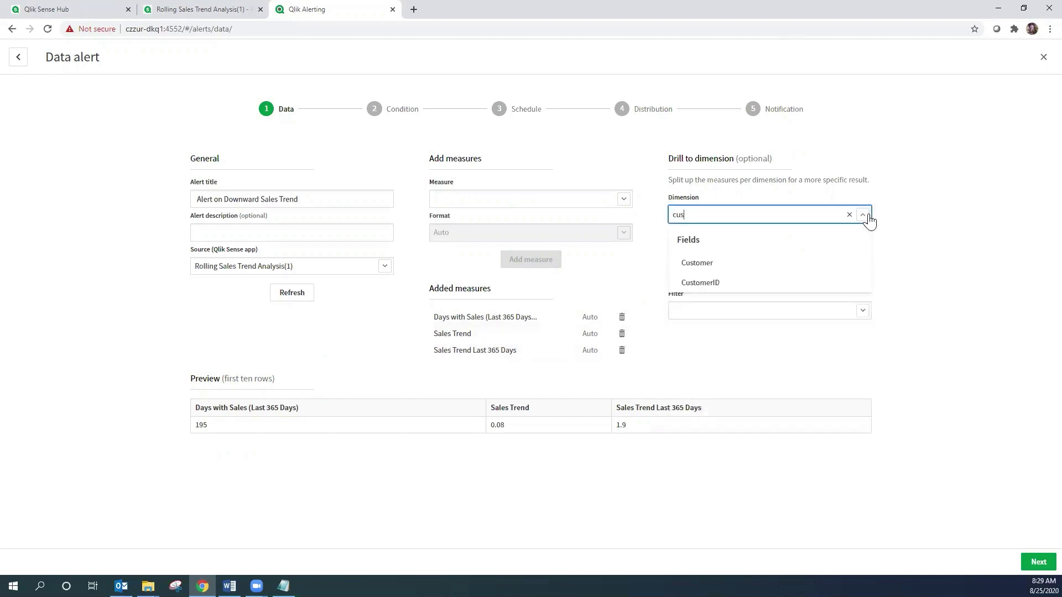
{"action": "left_click", "coordinate": [765, 263]}
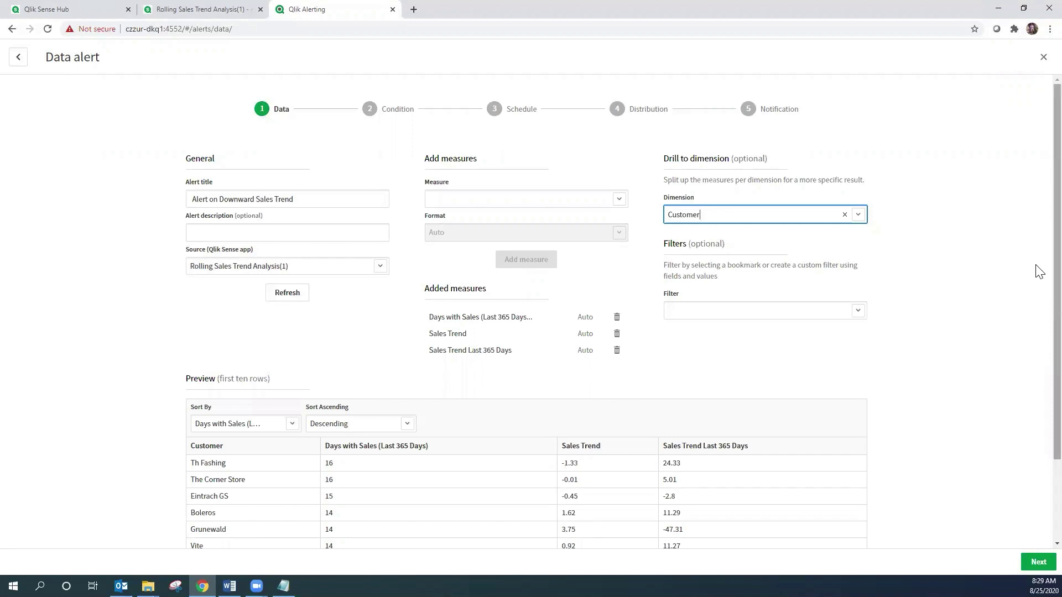
{"action": "scroll", "coordinate": [1038, 276], "scroll_direction": "down", "scroll_amount": 2}
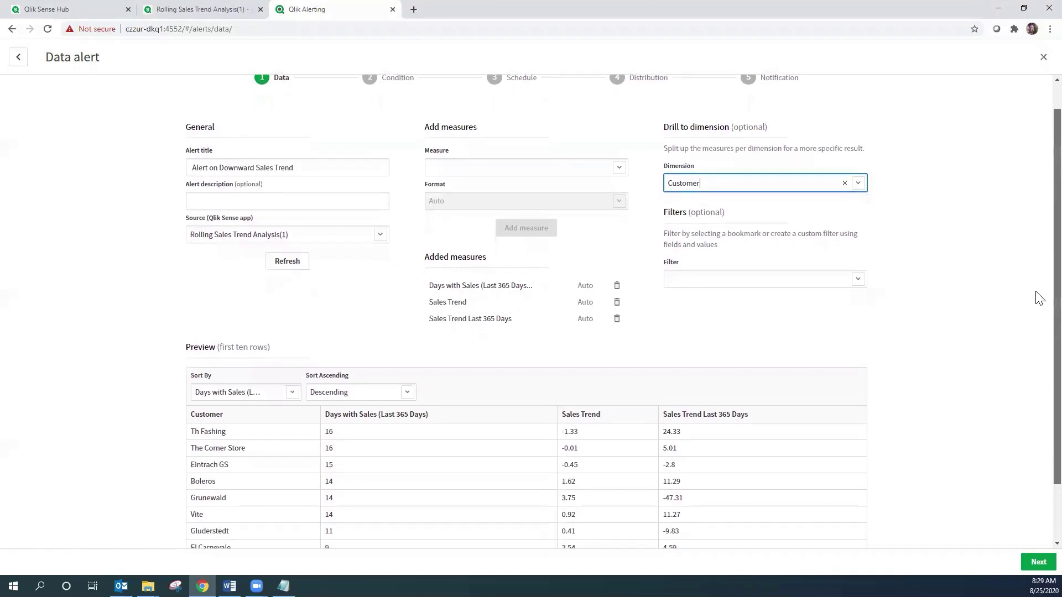
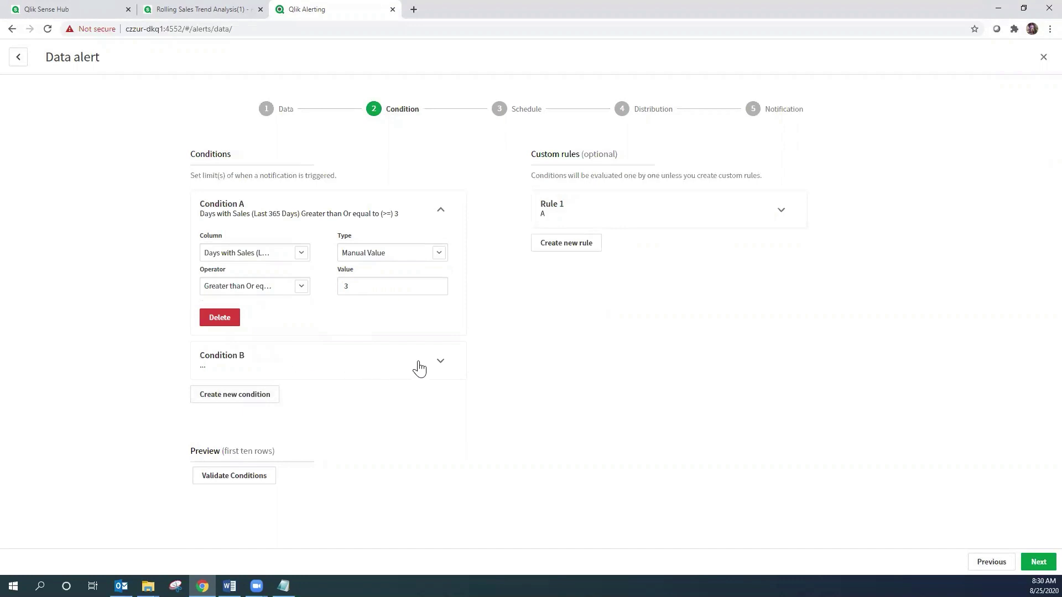
Step: Define Condition B as Sales Trend Greater than (>) the manual value 0
{"action": "left_click", "coordinate": [440, 361]}
{"action": "left_click", "coordinate": [301, 299]}
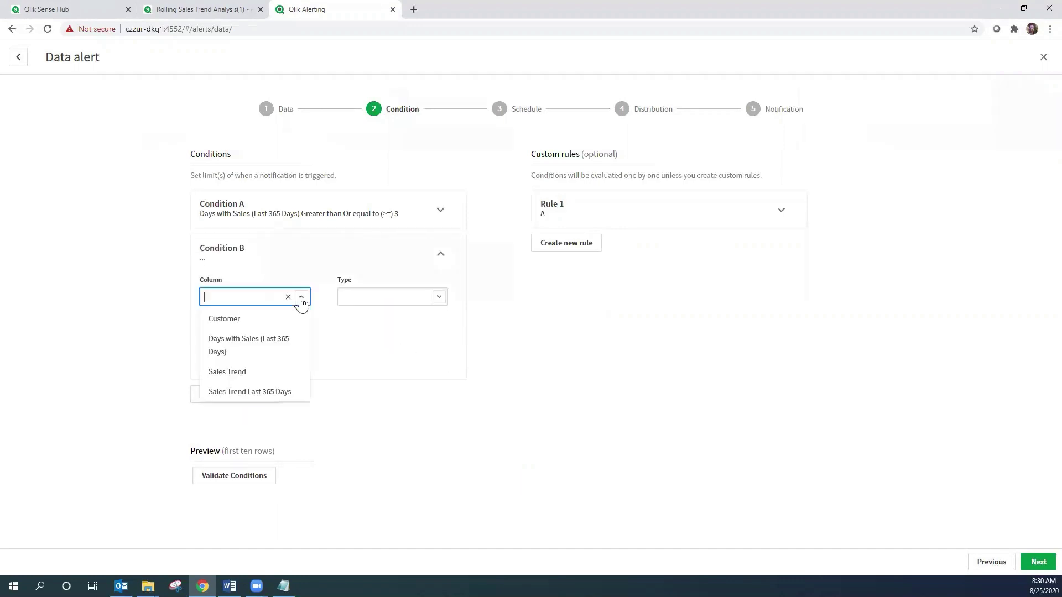
{"action": "left_click", "coordinate": [258, 372]}
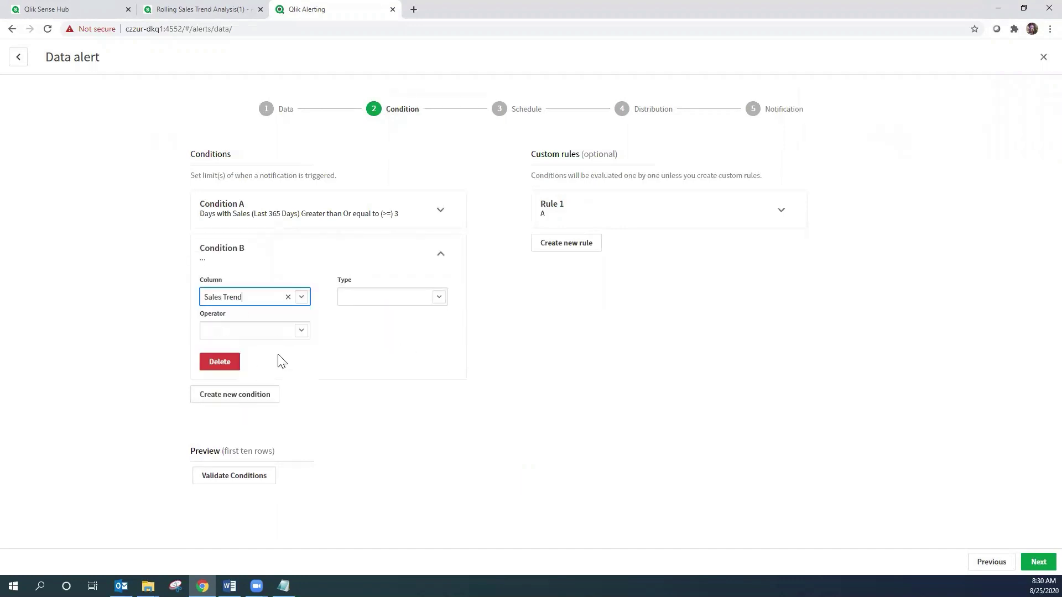
{"action": "left_click", "coordinate": [438, 298]}
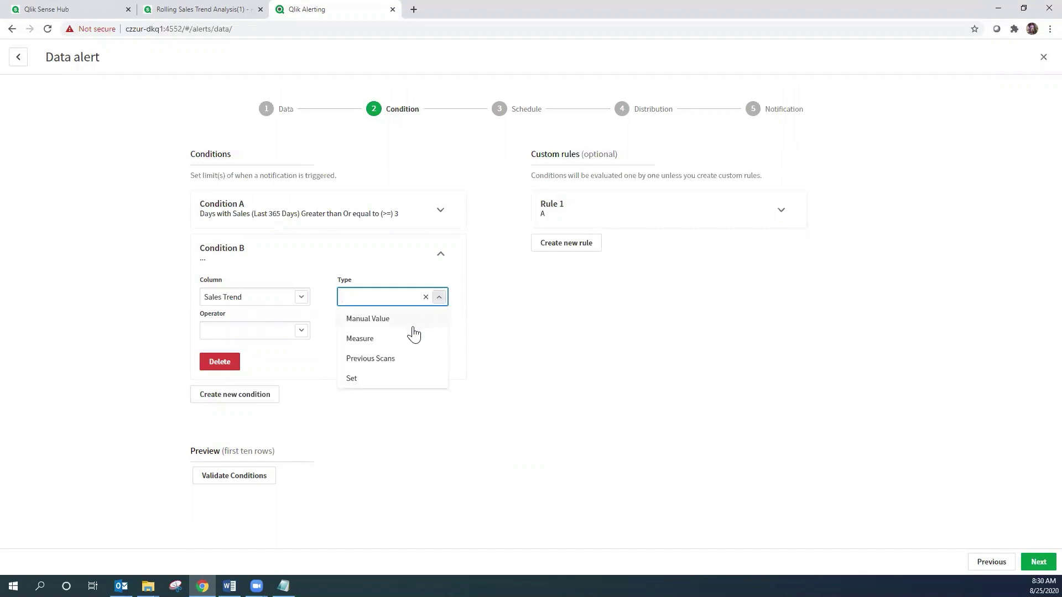
{"action": "left_click", "coordinate": [403, 323]}
{"action": "left_click", "coordinate": [301, 332]}
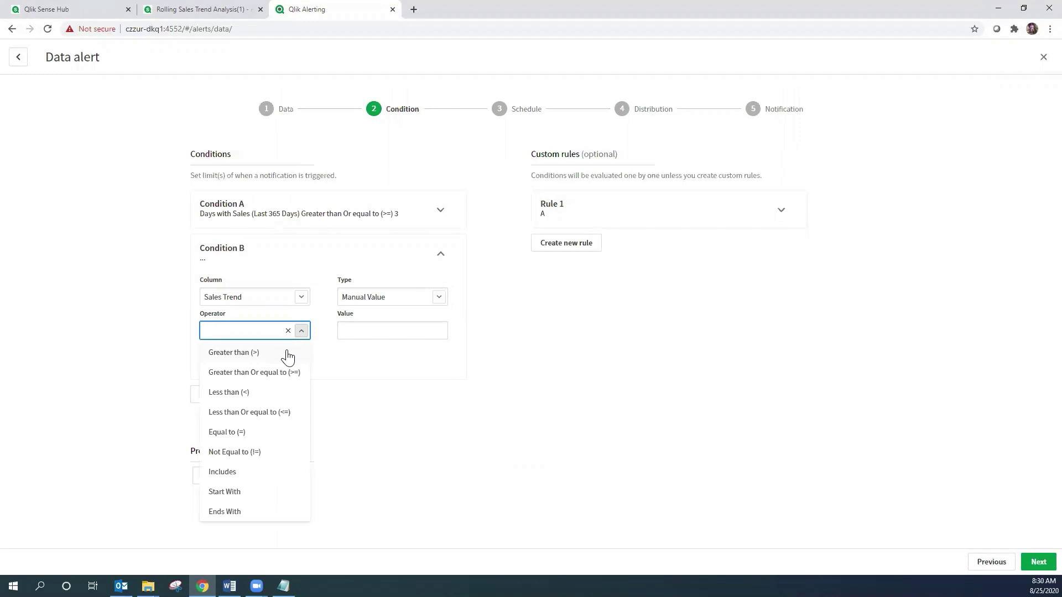
{"action": "left_click", "coordinate": [287, 354]}
{"action": "left_click", "coordinate": [374, 336]}
{"action": "type", "text": "0"}
{"action": "key", "text": "Tab"}
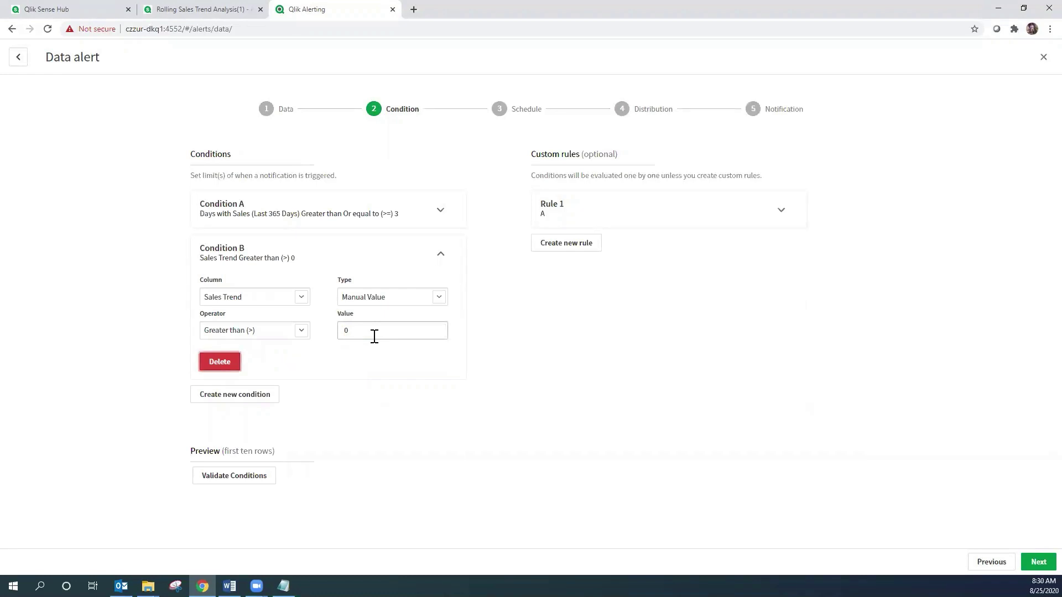
Step: Create Condition C as Sales Trend Last 365 Days Less than (<) the manual value 0
{"action": "left_click", "coordinate": [259, 394]}
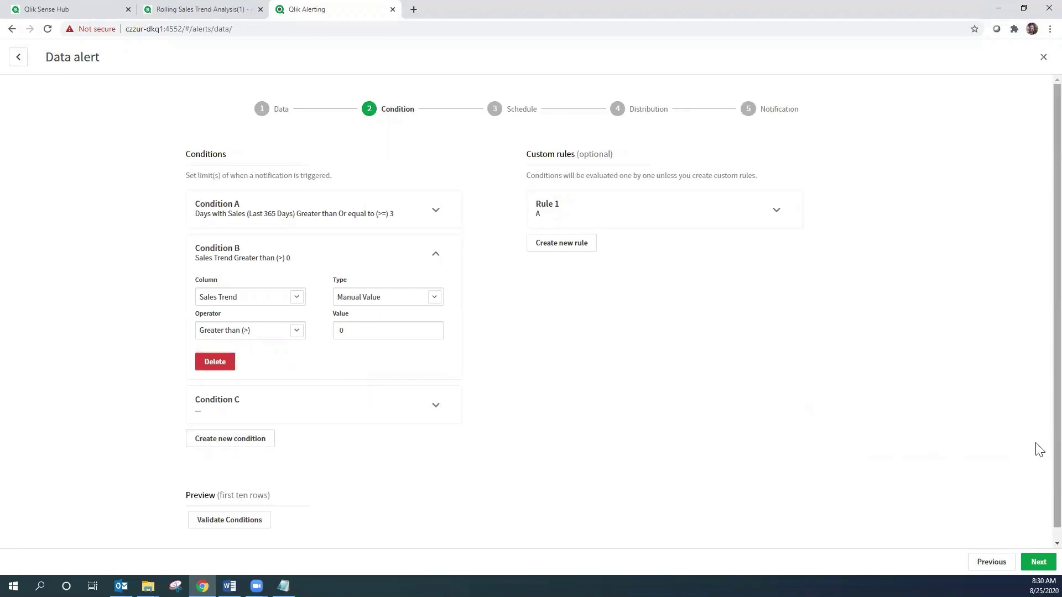
{"action": "scroll", "coordinate": [1035, 448], "scroll_direction": "down", "scroll_amount": 1}
{"action": "left_click", "coordinate": [437, 393]}
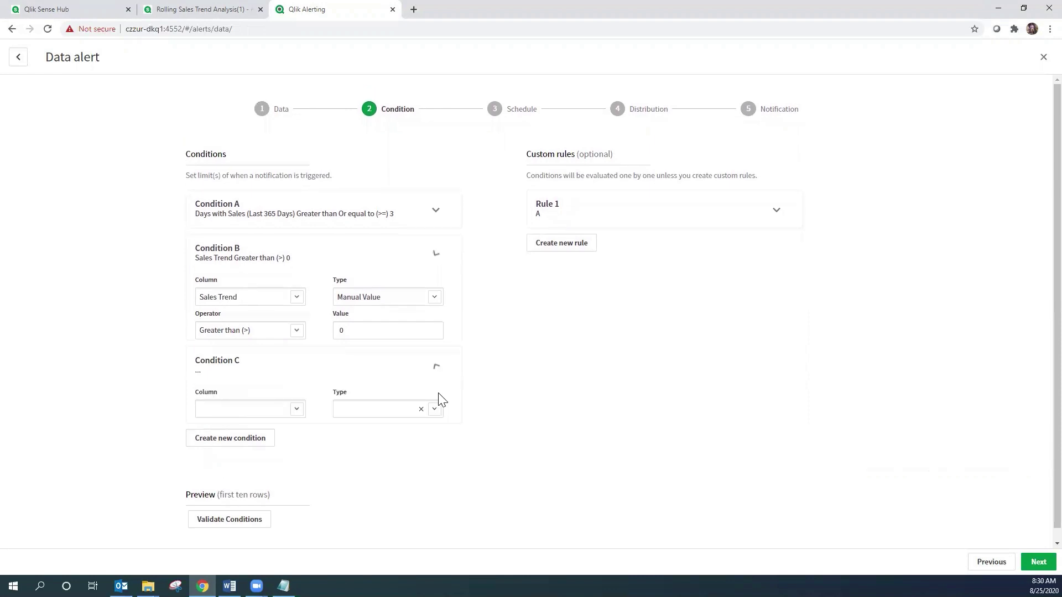
{"action": "left_click", "coordinate": [297, 341]}
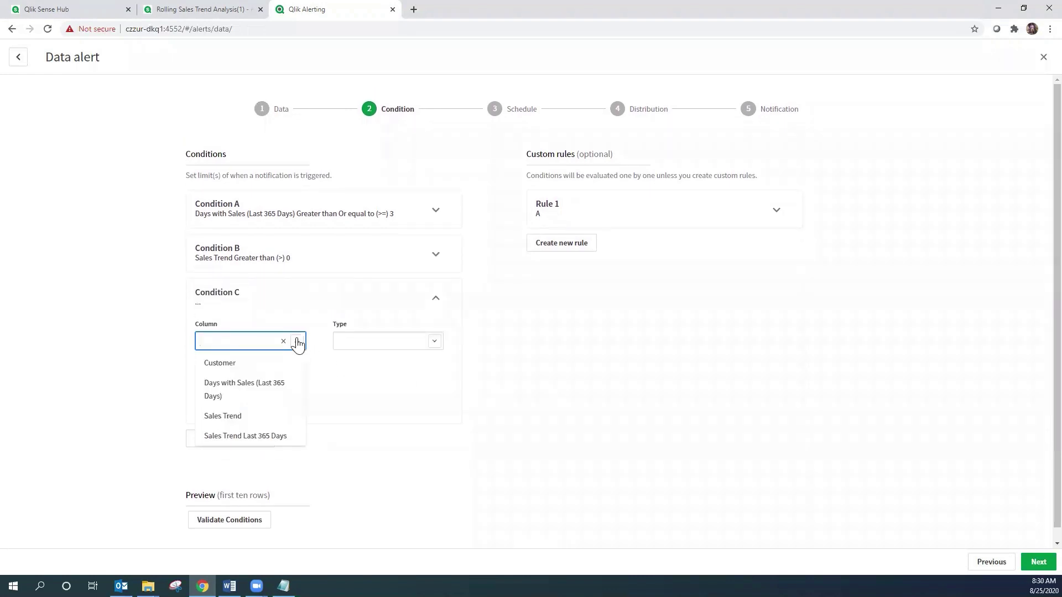
{"action": "left_click", "coordinate": [264, 437]}
{"action": "left_click", "coordinate": [436, 343]}
{"action": "left_click", "coordinate": [391, 365]}
{"action": "left_click", "coordinate": [298, 376]}
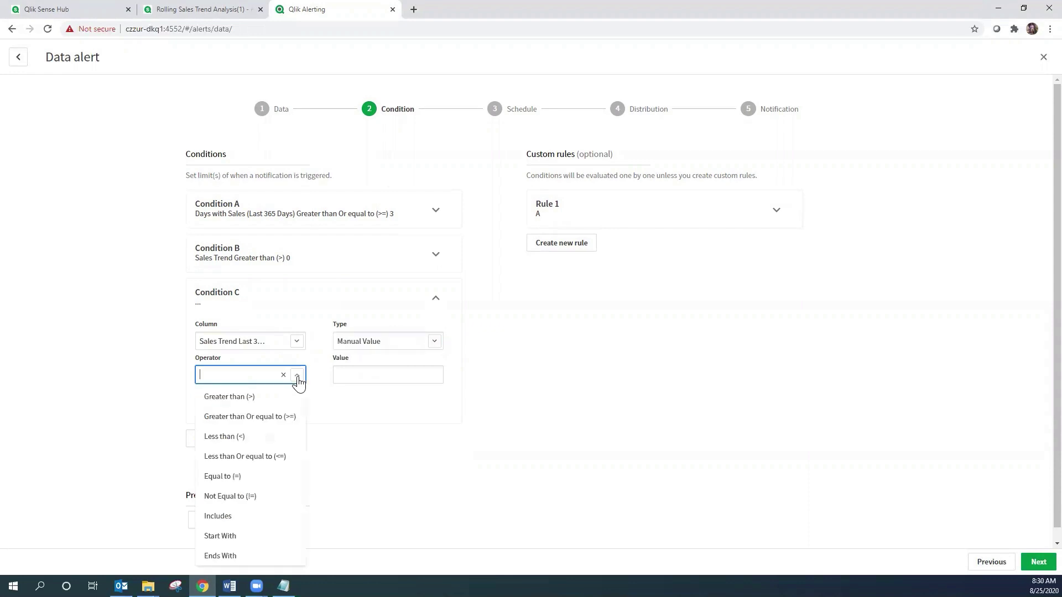
{"action": "left_click", "coordinate": [278, 438]}
{"action": "left_click", "coordinate": [368, 376]}
{"action": "type", "text": "0"}
{"action": "key", "text": "Tab"}
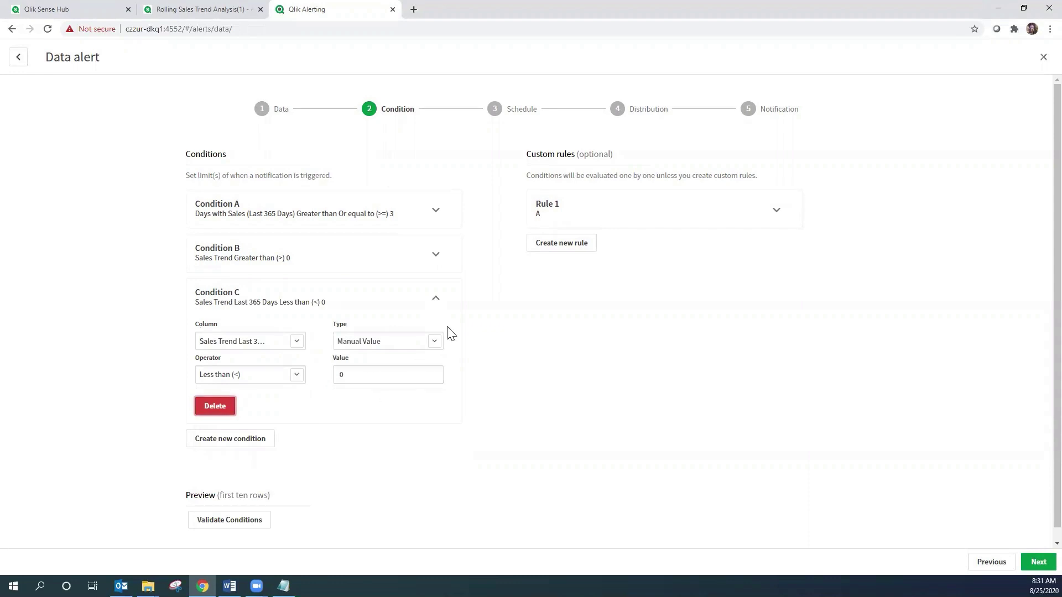
{"action": "left_click", "coordinate": [436, 299]}
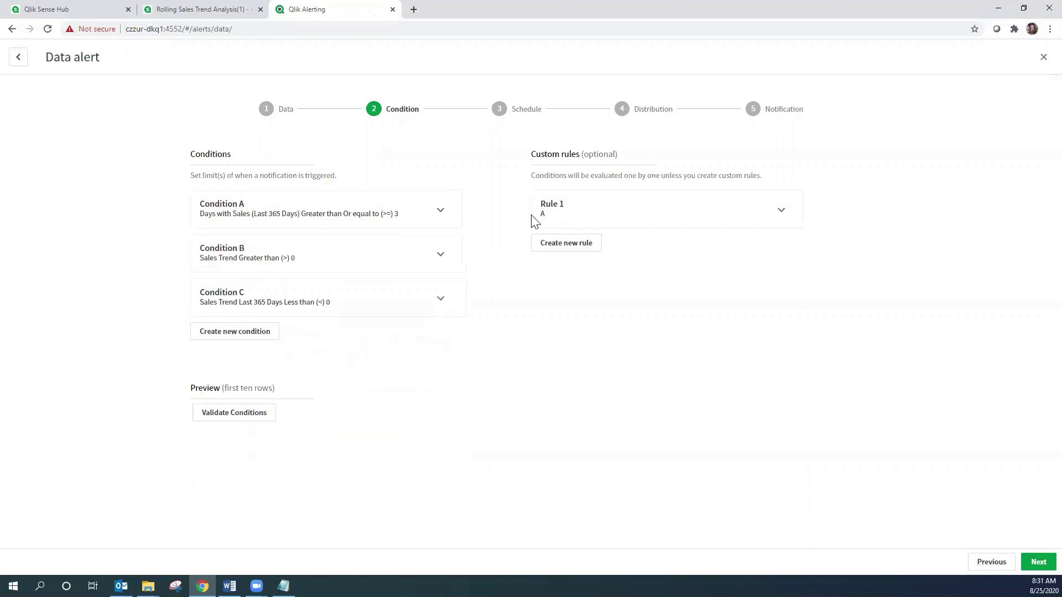
Step: Set custom Rule 1 to "A and B and C" so that all three conditions must be met
{"action": "left_click", "coordinate": [781, 215]}
{"action": "left_click", "coordinate": [585, 253]}
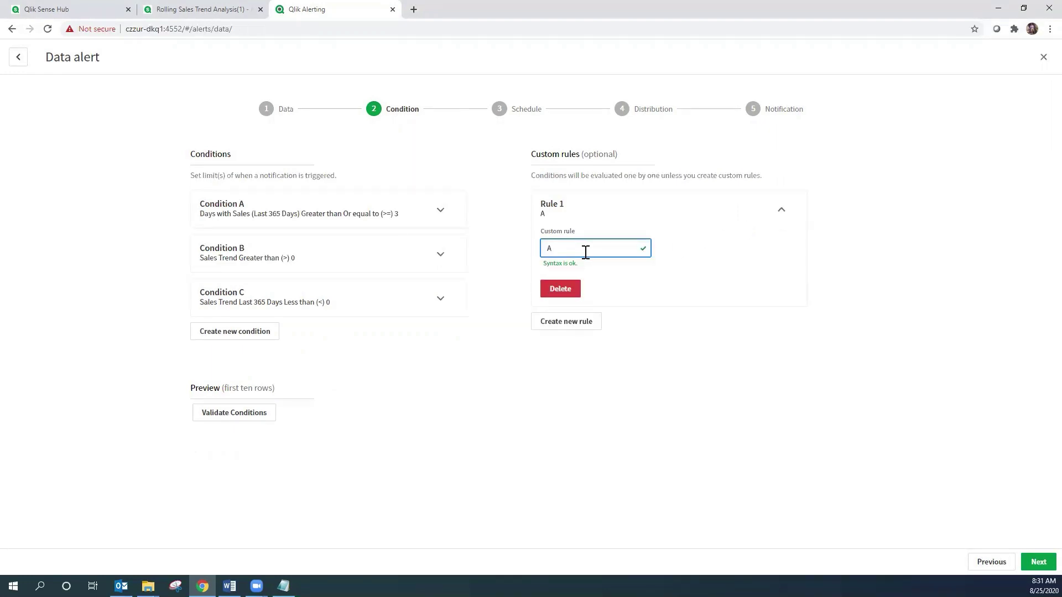
{"action": "type", "text": "and "}
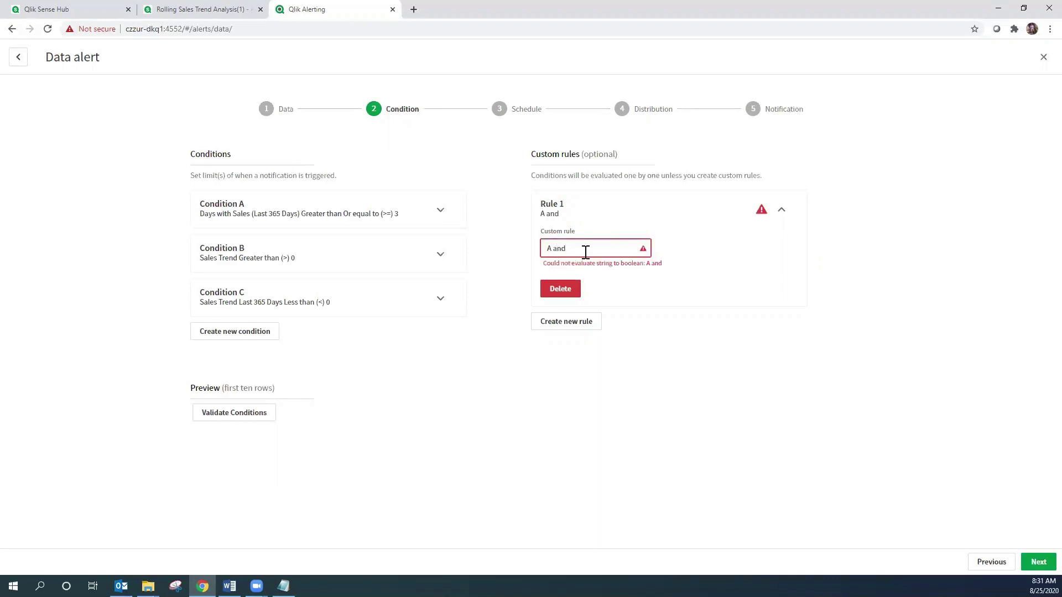
{"action": "type", "text": "B and C"}
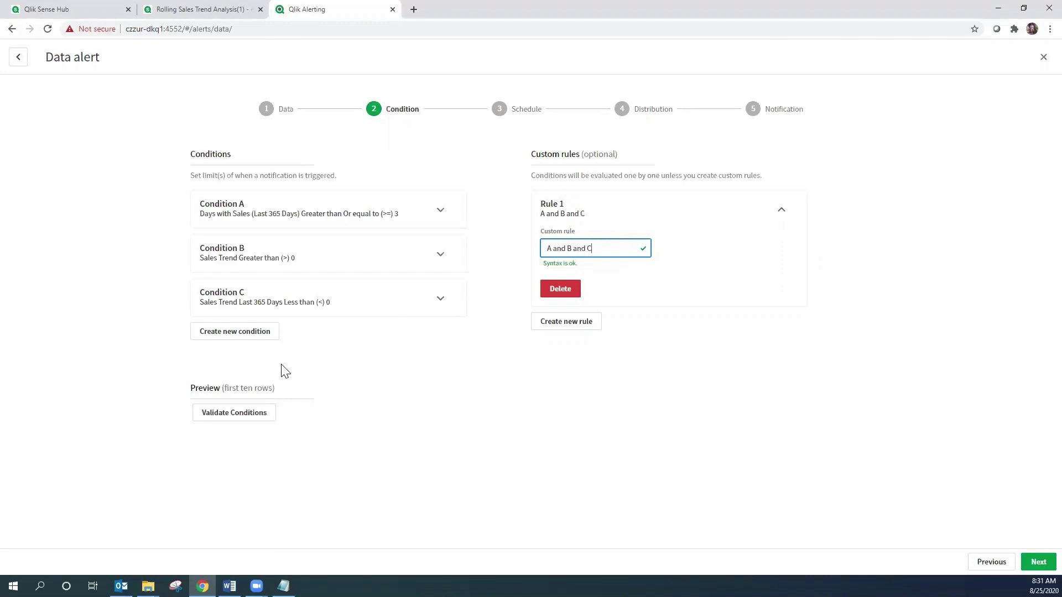
Step: Validate the alert conditions and review the preview of matching customers
{"action": "left_click", "coordinate": [241, 416]}
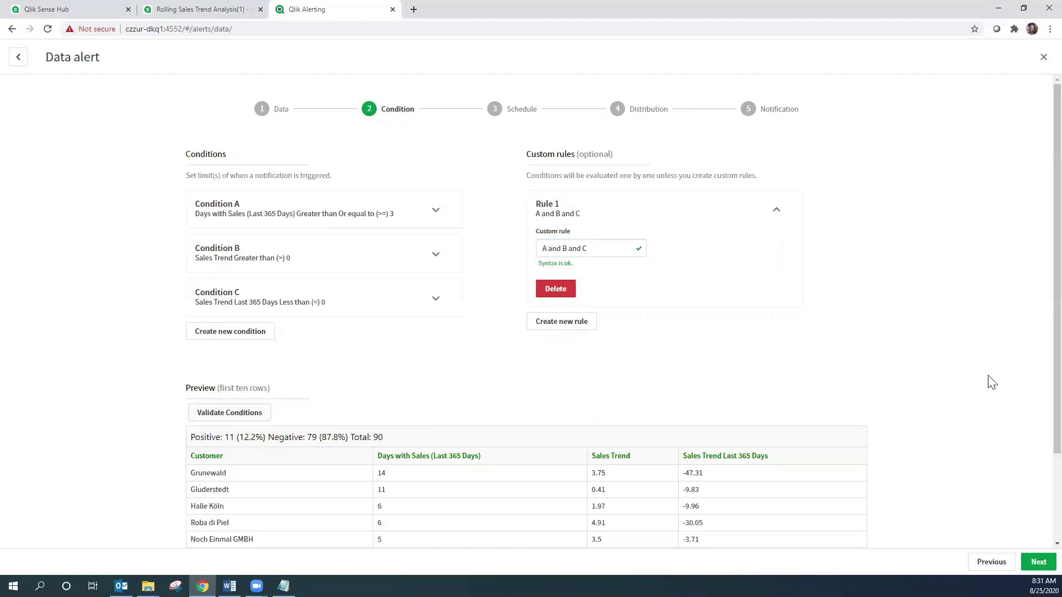
{"action": "scroll", "coordinate": [1038, 399], "scroll_direction": "down", "scroll_amount": 1}
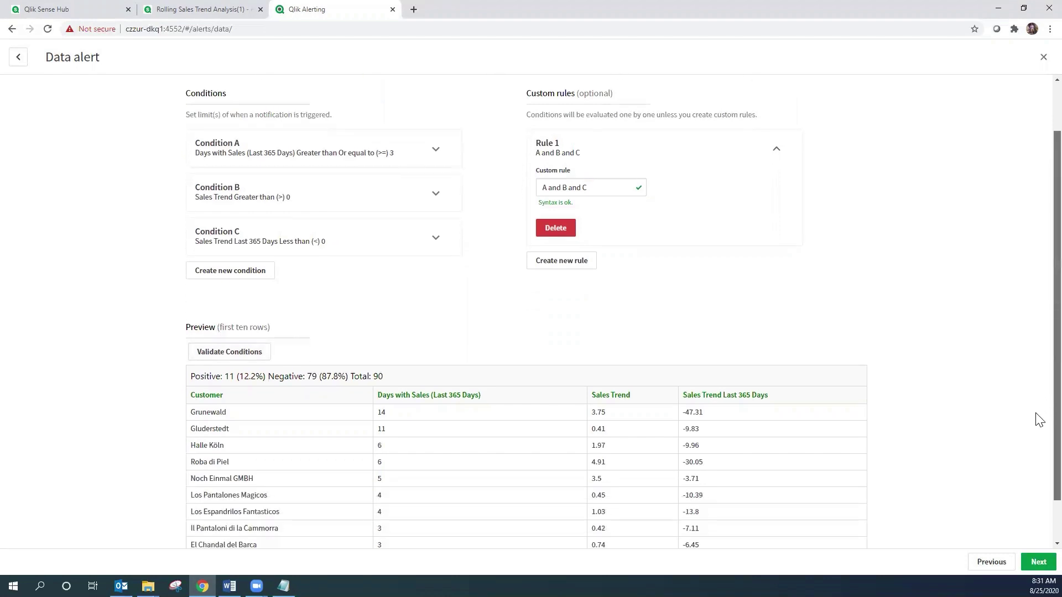
{"action": "scroll", "coordinate": [1038, 420], "scroll_direction": "down", "scroll_amount": 1}
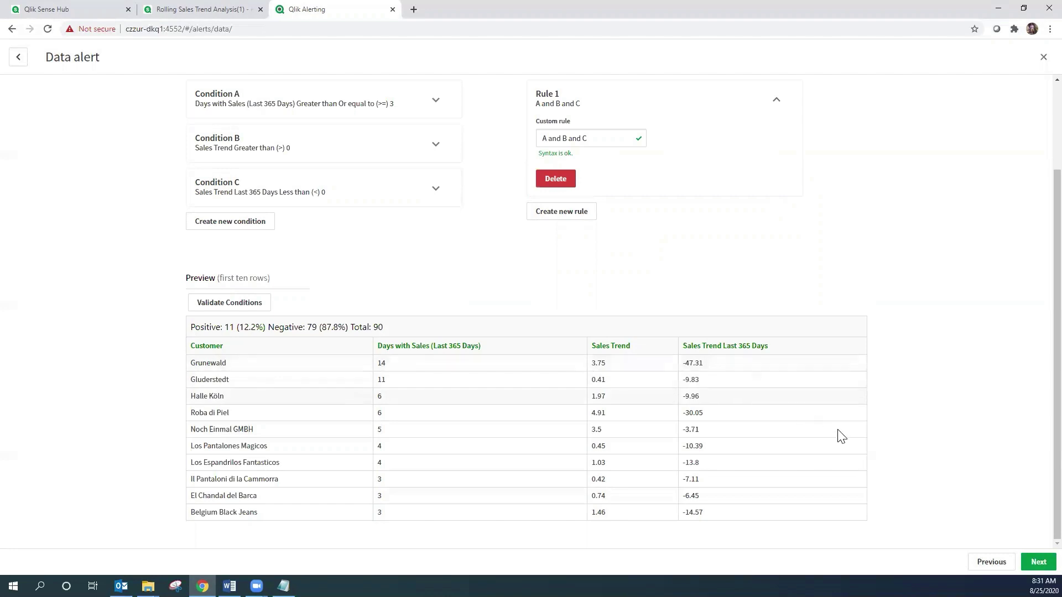
Step: Keep the On Reload trigger, Email channel, Every time frequency and Rolling Sales Trend Analysis sheet link, and save the alert
{"action": "left_click", "coordinate": [1040, 563]}
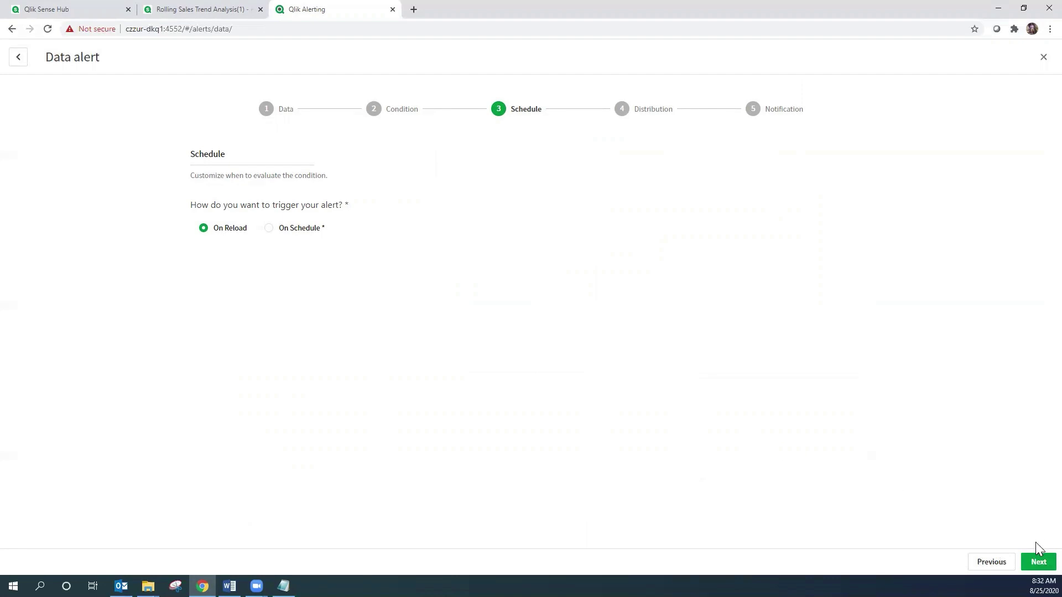
{"action": "left_click", "coordinate": [1039, 562]}
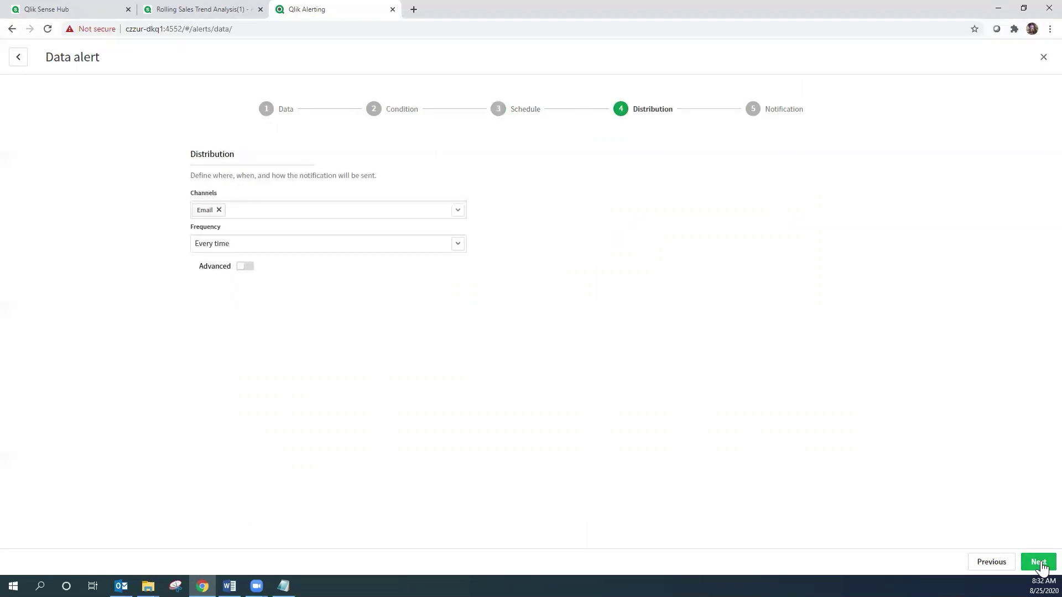
{"action": "left_click", "coordinate": [1039, 563]}
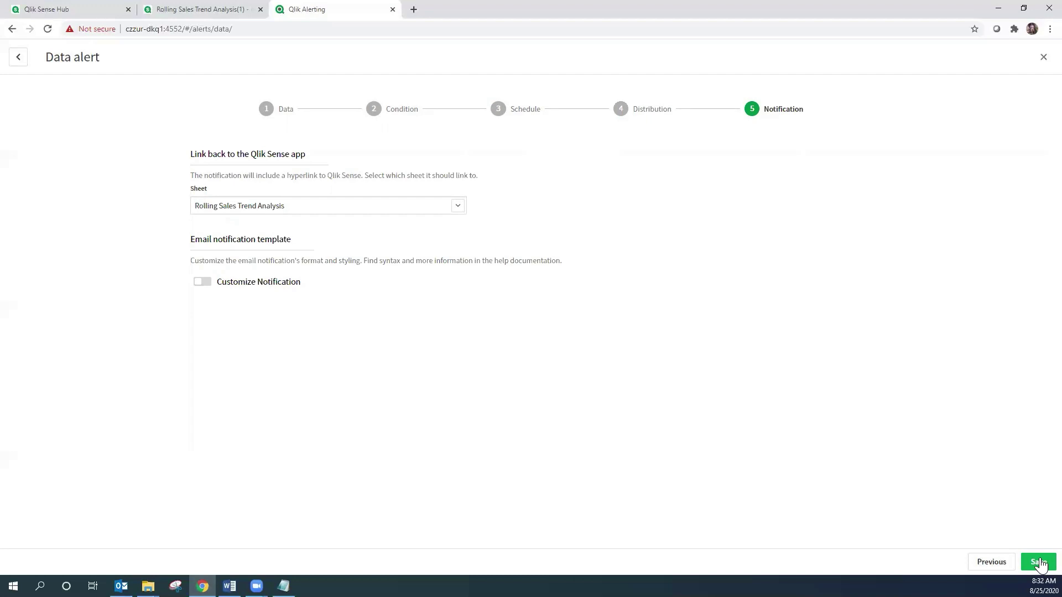
{"action": "left_click", "coordinate": [1039, 563]}
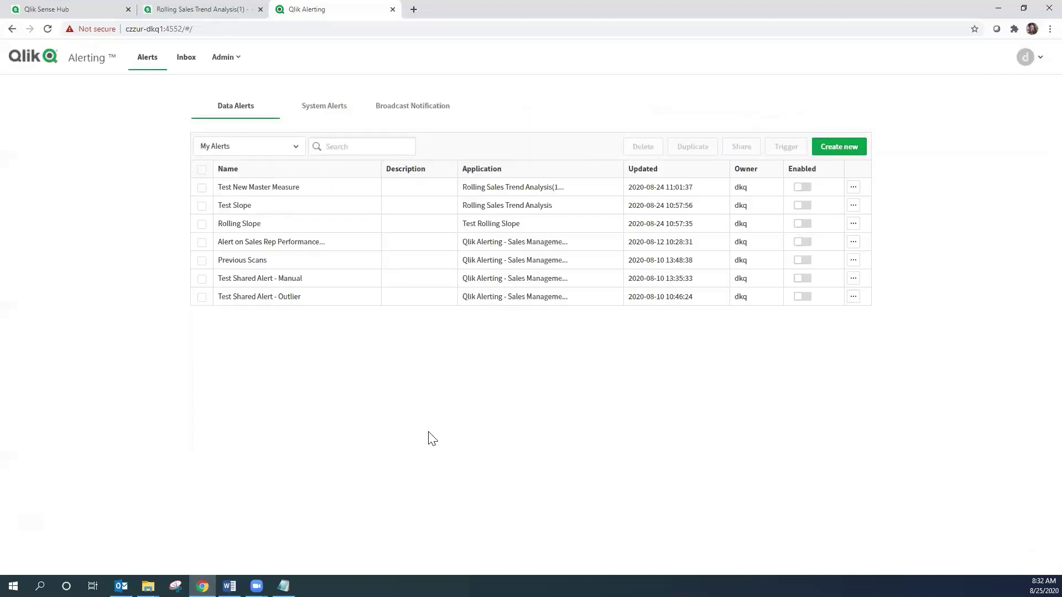
Step: Reload the data alerts list and manually trigger Alert on Downward Sales Trend, confirming the trigger
{"action": "left_click", "coordinate": [373, 32]}
{"action": "key", "text": "Return"}
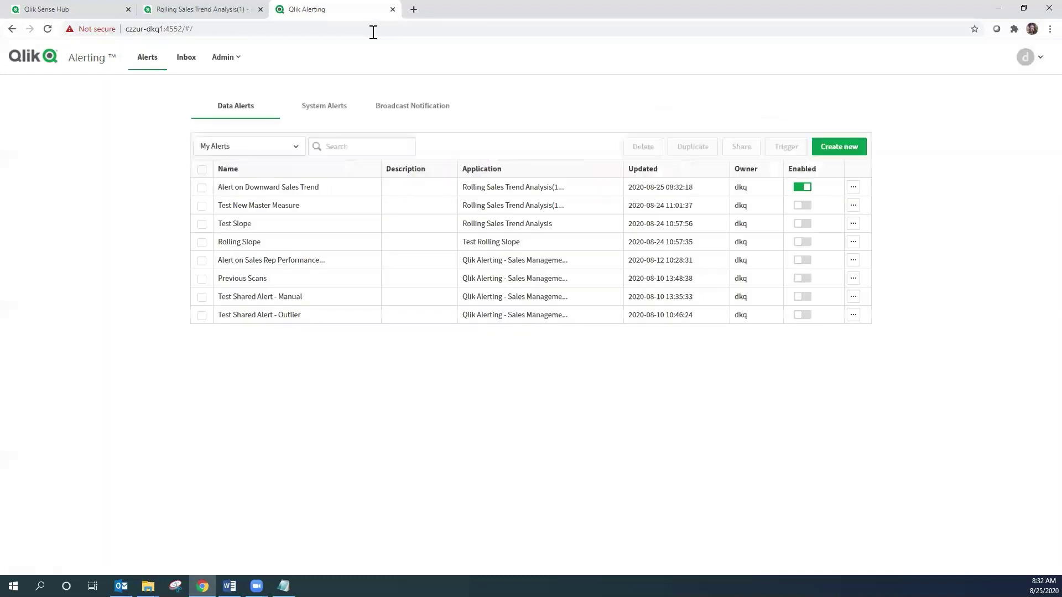
{"action": "left_click", "coordinate": [854, 188]}
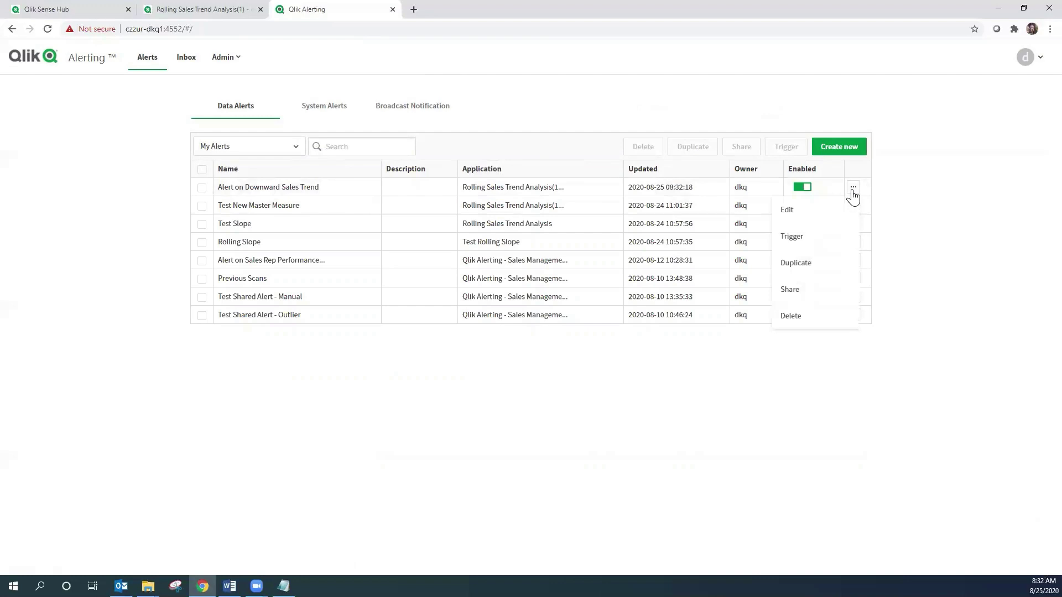
{"action": "left_click", "coordinate": [792, 237]}
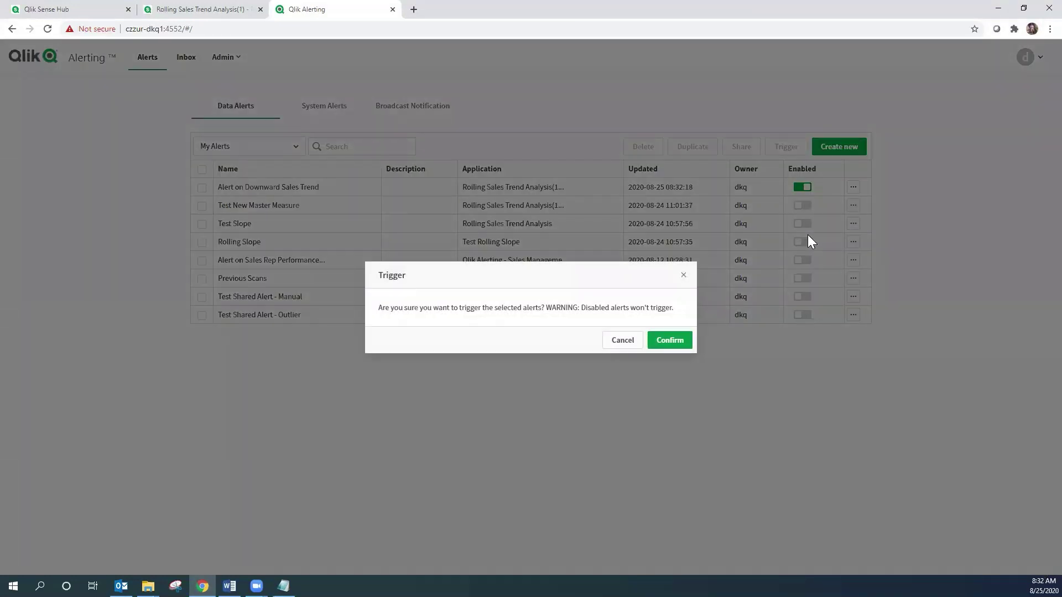
{"action": "left_click", "coordinate": [674, 342]}
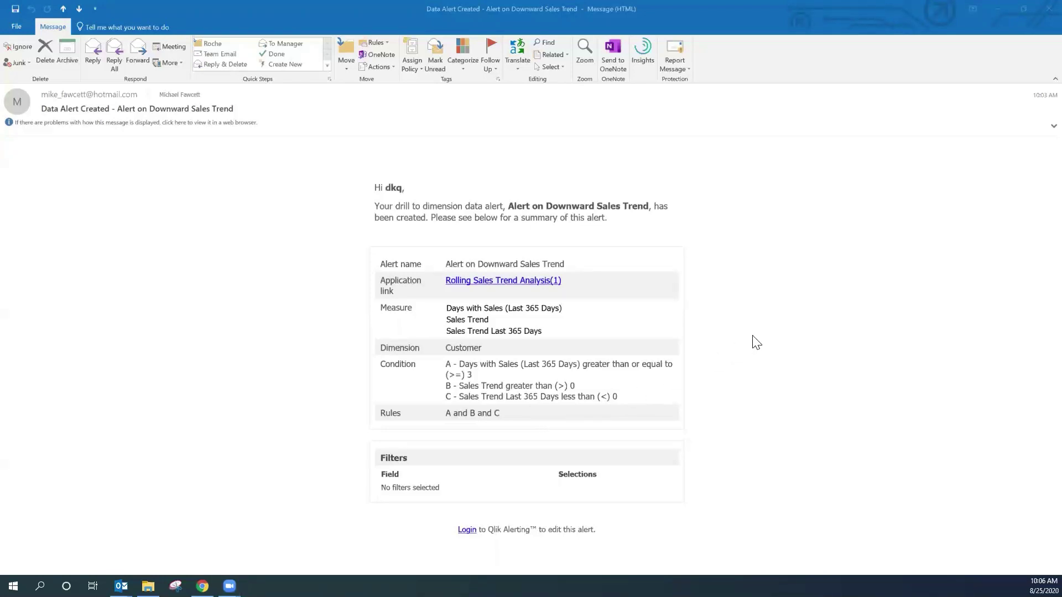
Step: In Outlook, review the triggered alert email and follow its Belgium Black Jeans link to the filtered Qlik Sense sheet
{"action": "key", "text": "ctrl+period"}
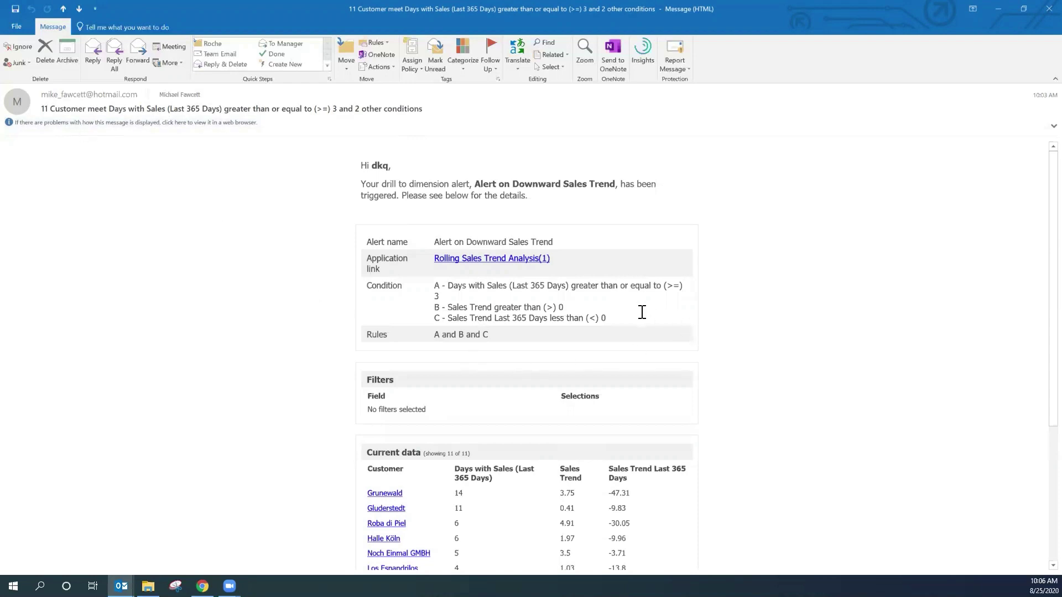
{"action": "scroll", "coordinate": [1040, 311], "scroll_direction": "down", "scroll_amount": 3}
{"action": "scroll", "coordinate": [1037, 387], "scroll_direction": "up", "scroll_amount": 3}
{"action": "scroll", "coordinate": [1034, 545], "scroll_direction": "down", "scroll_amount": 5}
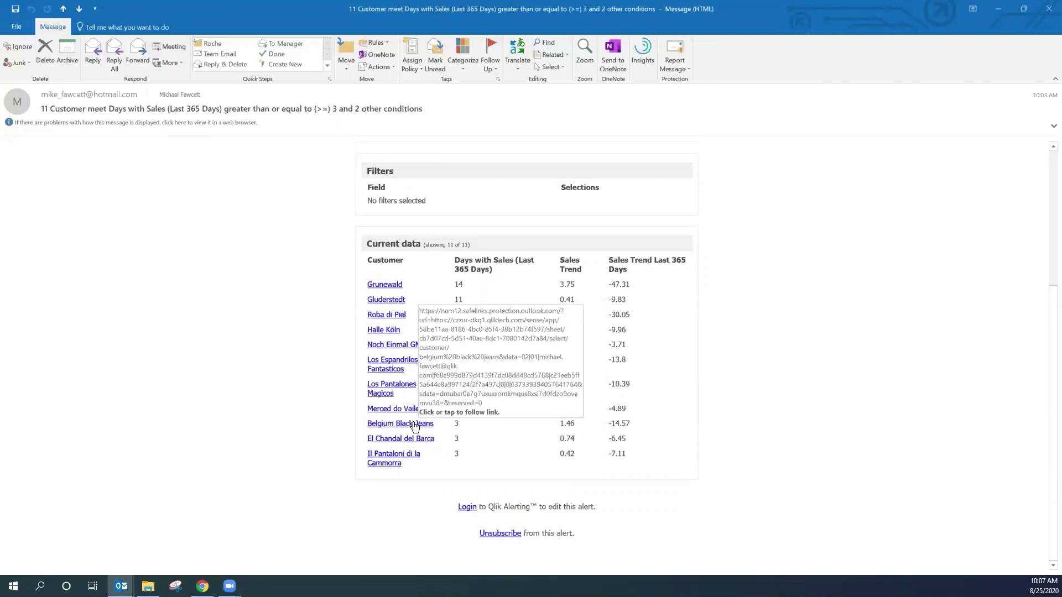
{"action": "left_click", "coordinate": [415, 423]}
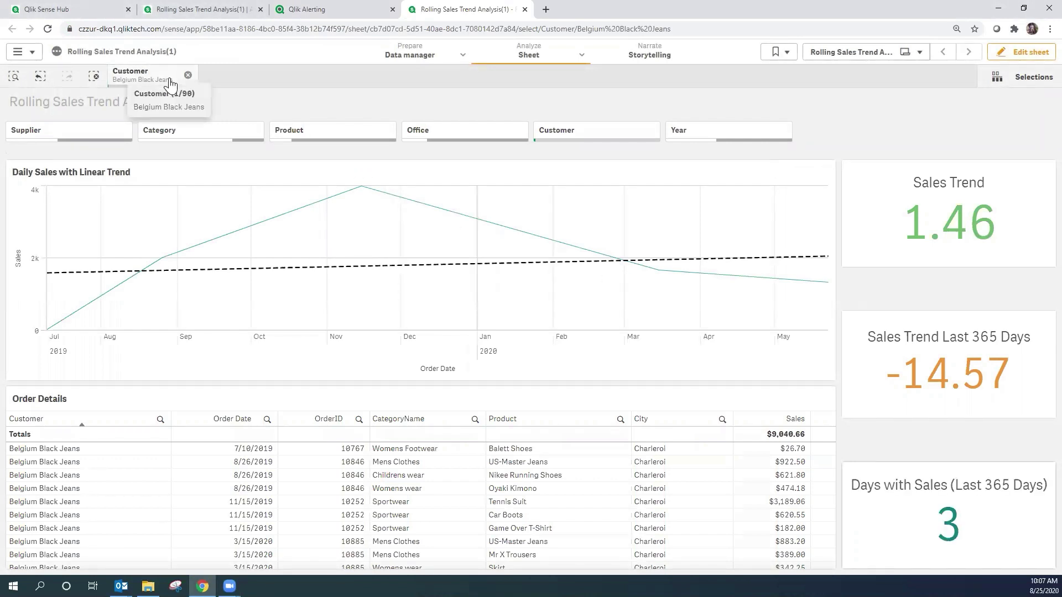
{"action": "left_click", "coordinate": [514, 258]}
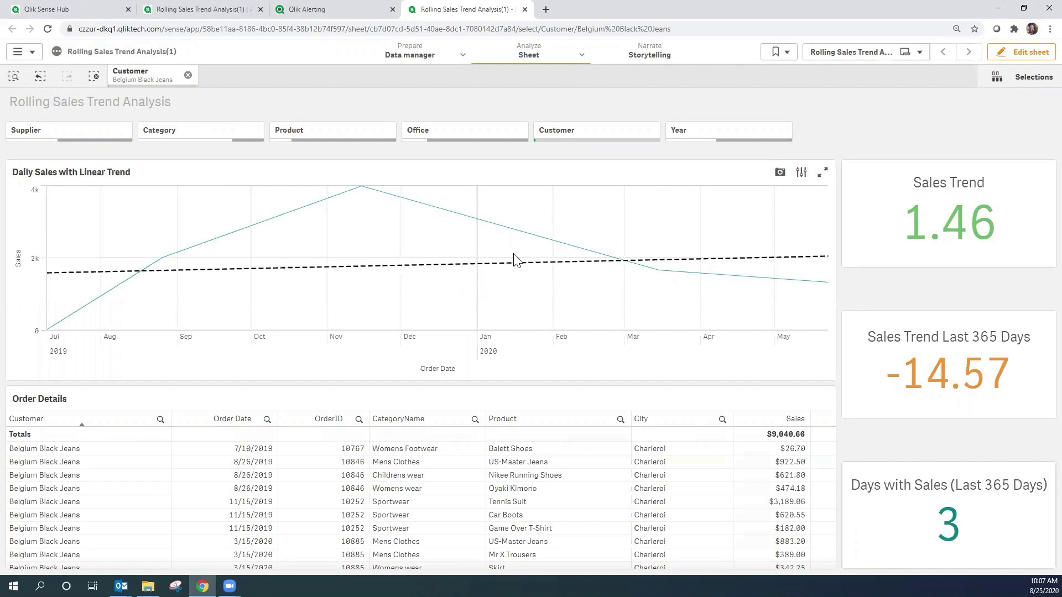